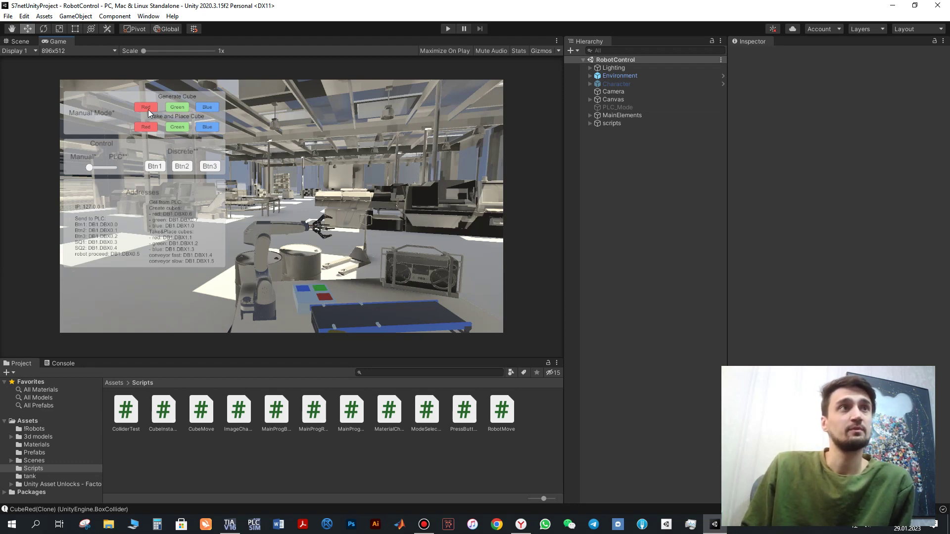
Start Play mode, spawn a red cube on the conveyor, and have the robot place it.
click(446, 31)
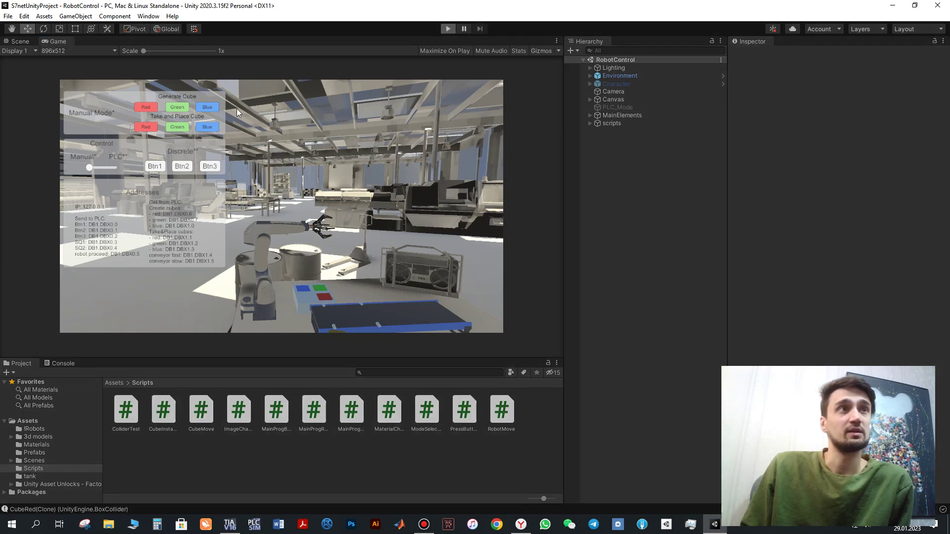
click(155, 107)
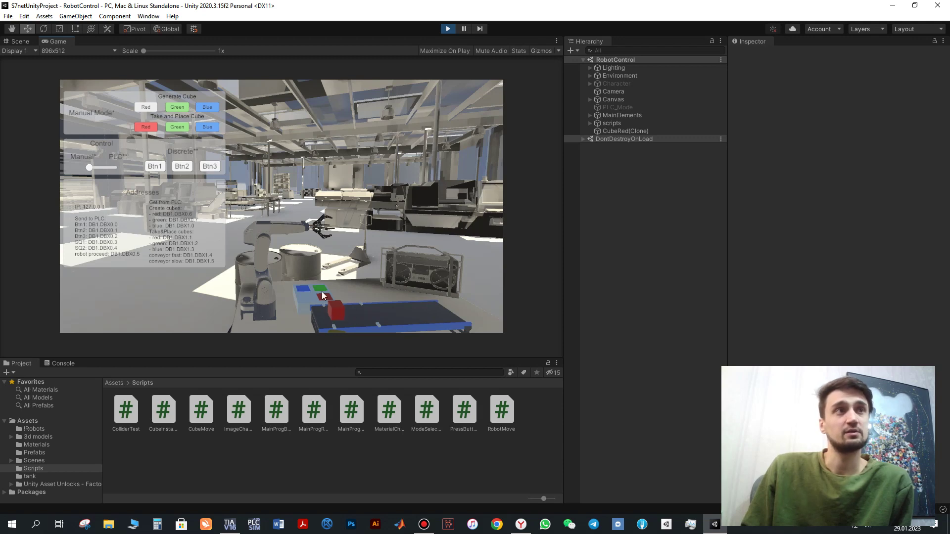
click(150, 129)
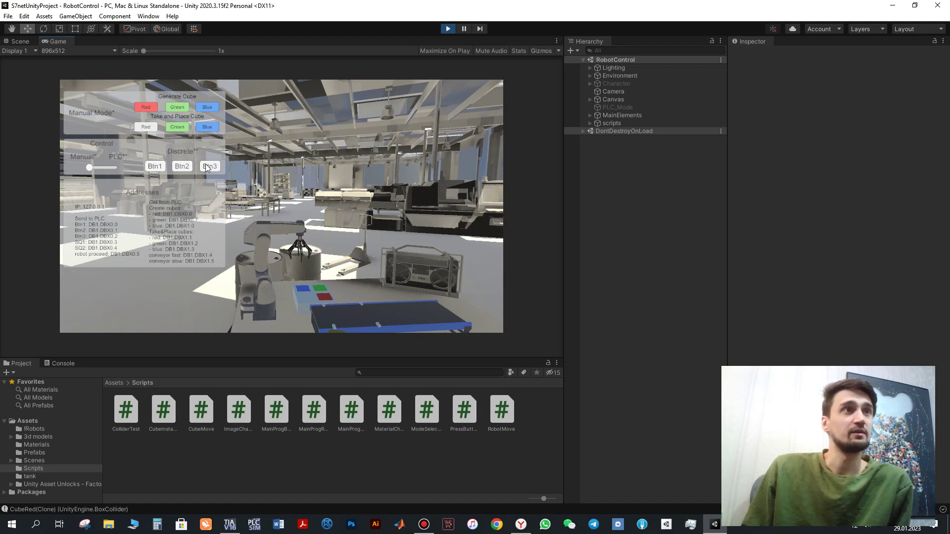
Spawn and place a green cube, then a blue cube, and stop Play mode.
click(180, 109)
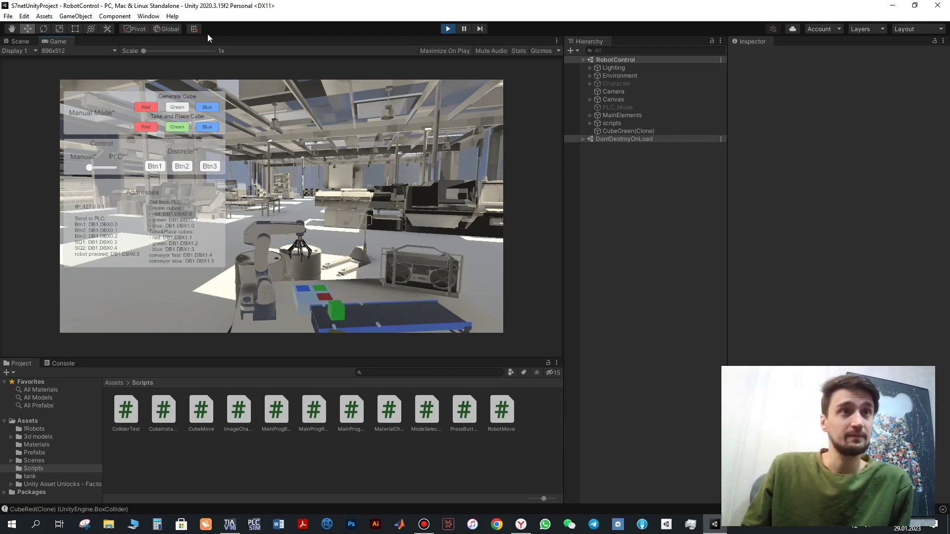
click(170, 130)
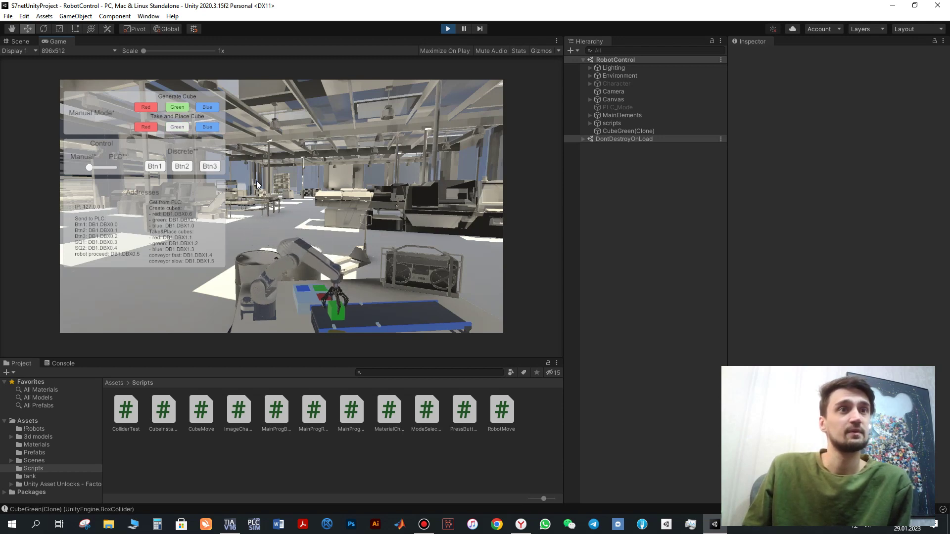
click(215, 107)
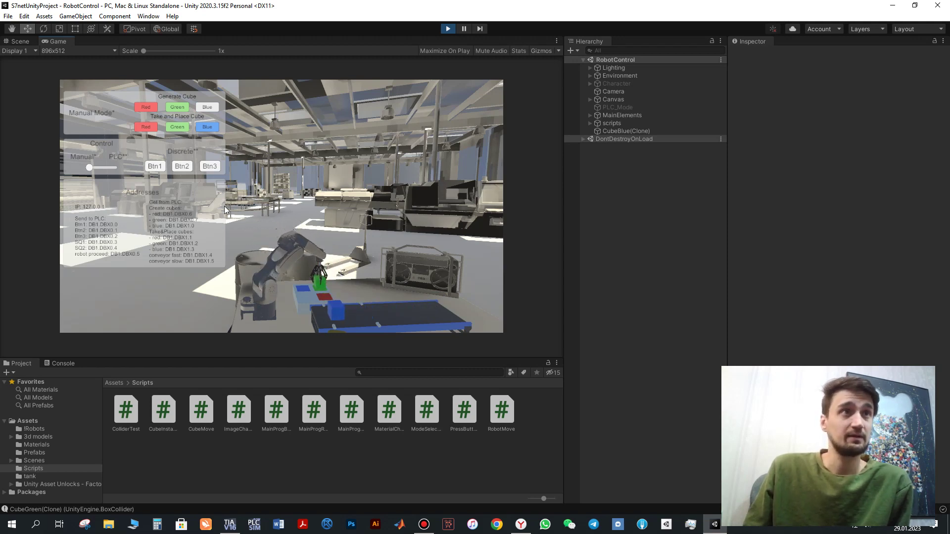
click(208, 126)
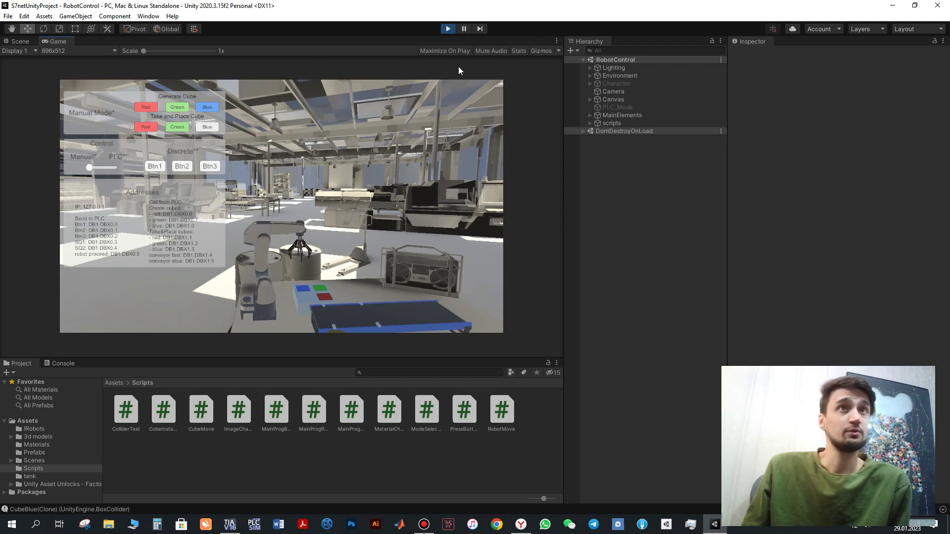
click(448, 29)
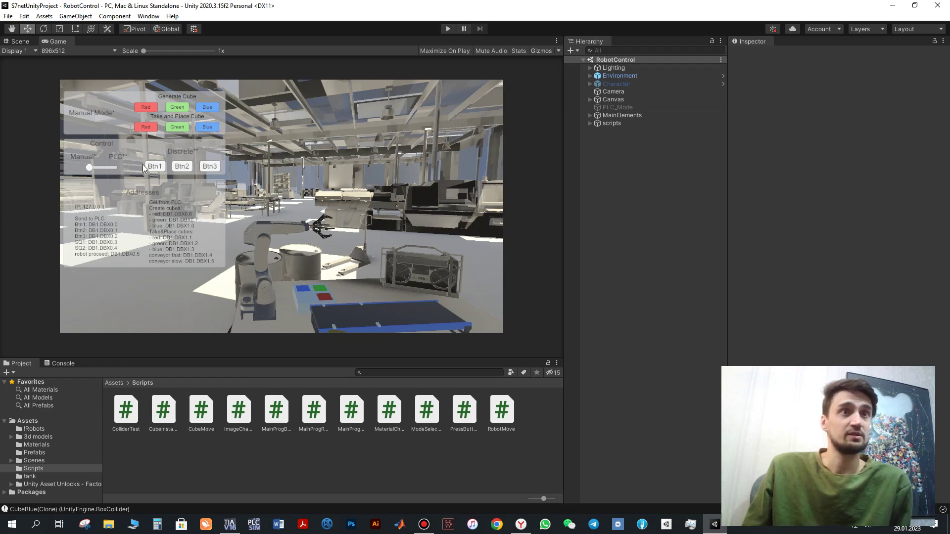
Restore the Unity window to a smaller size and toggle from Scene view back to Game view.
click(914, 5)
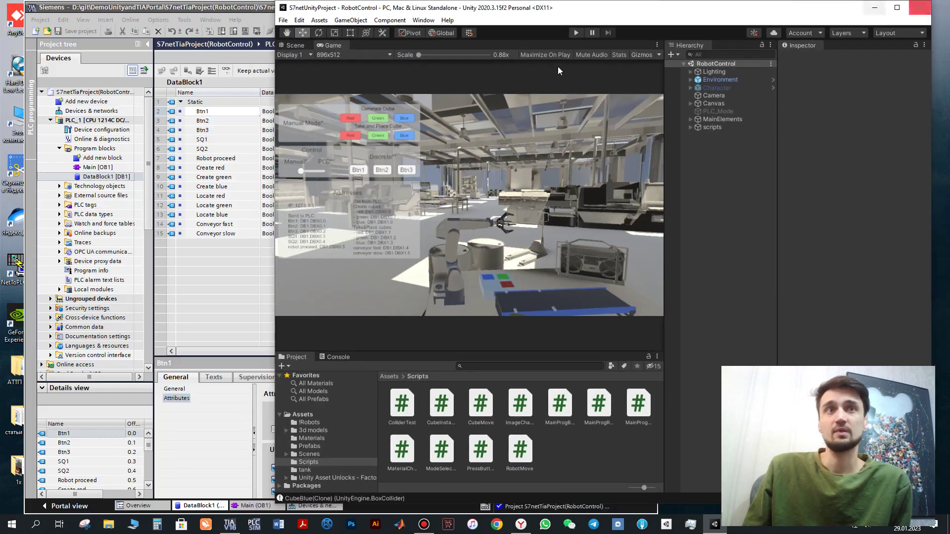
click(295, 45)
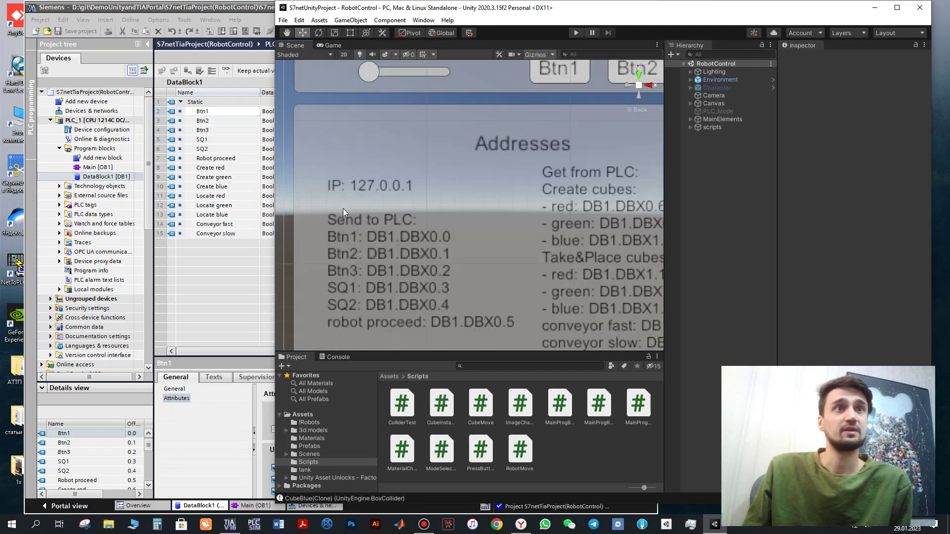
click(330, 45)
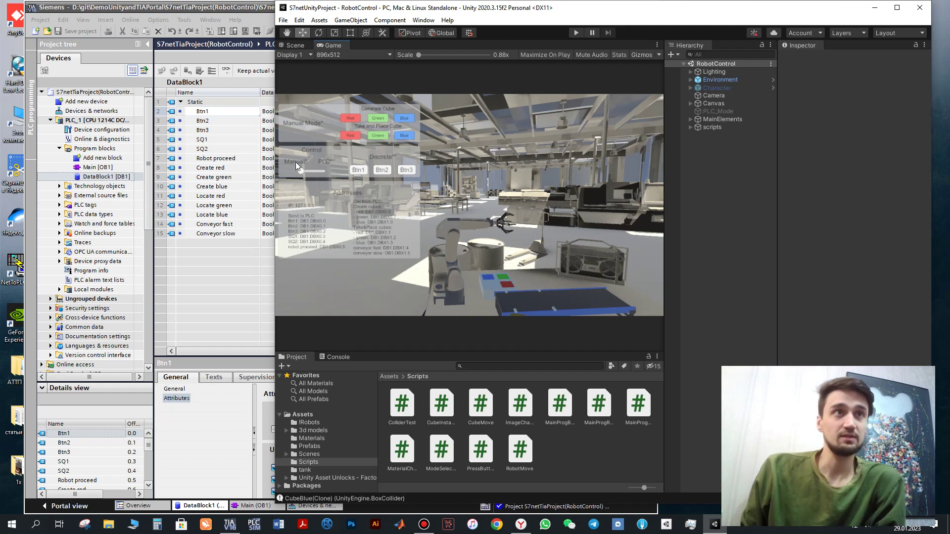
Narrow the Unity window, pan the Scene view to the Get from PLC address list, then bring TIA Portal forward.
click(296, 45)
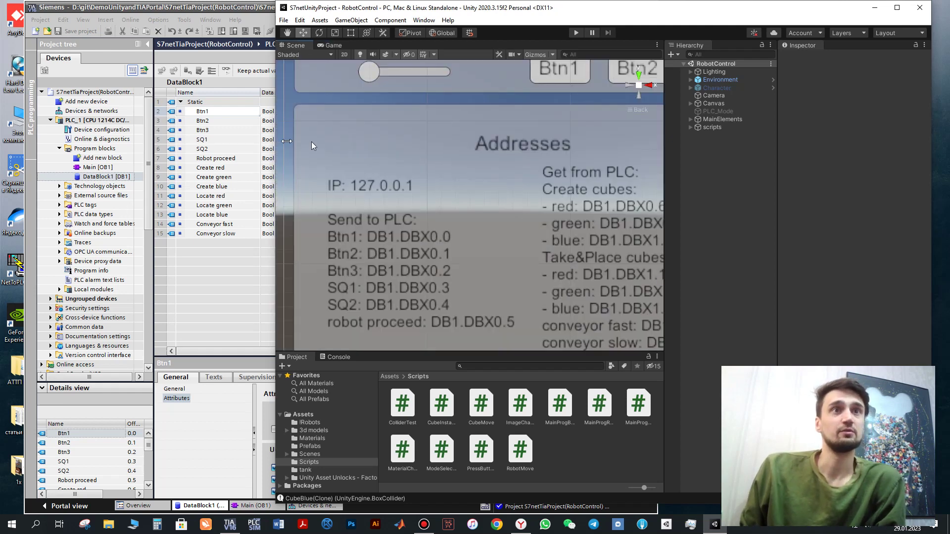
drag(275, 144, 361, 143)
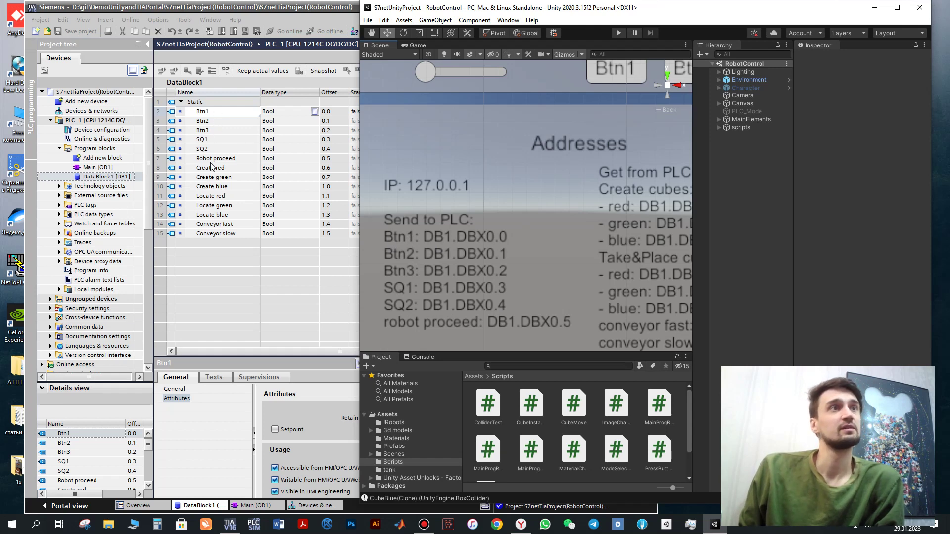
middle_drag(527, 267, 416, 238)
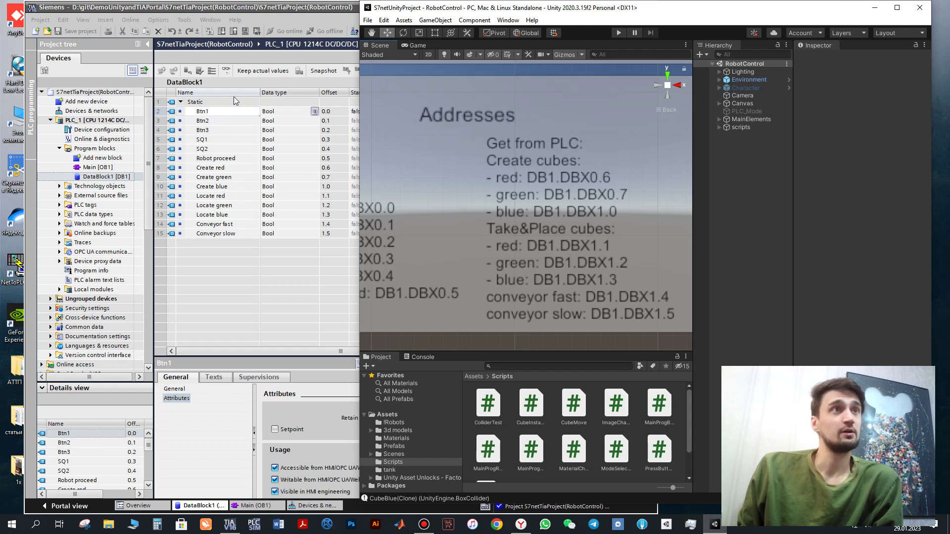
click(266, 251)
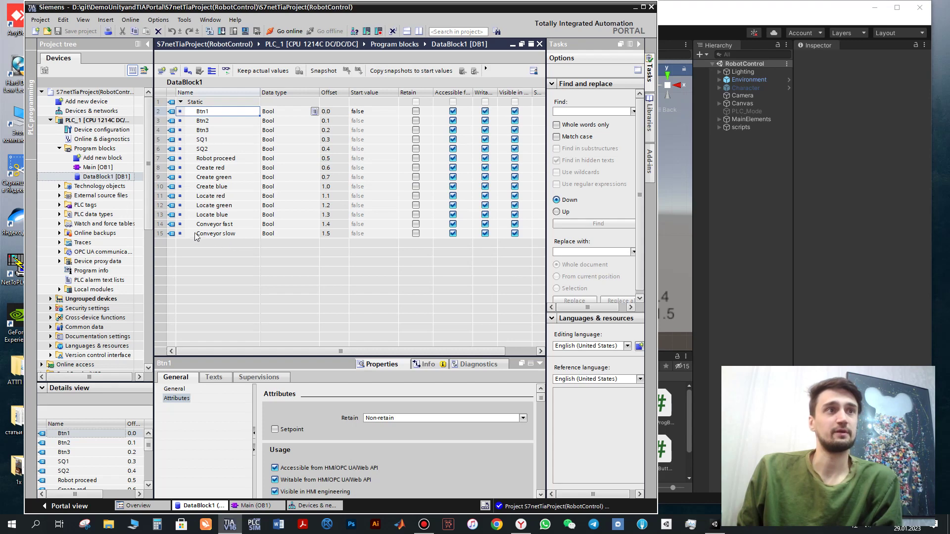
Insert a test variable named 'fgf' below Btn1 in DataBlock1.
click(173, 72)
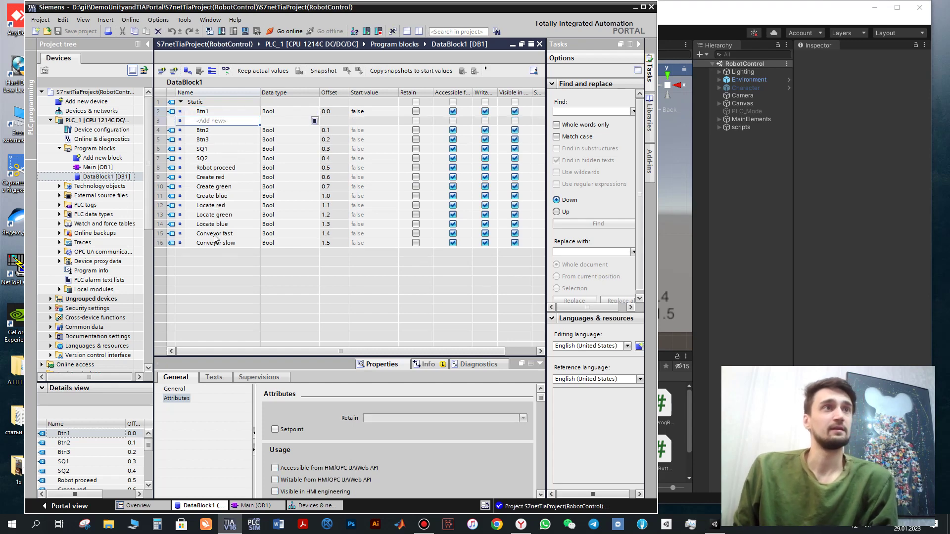
click(215, 121)
text(fg)
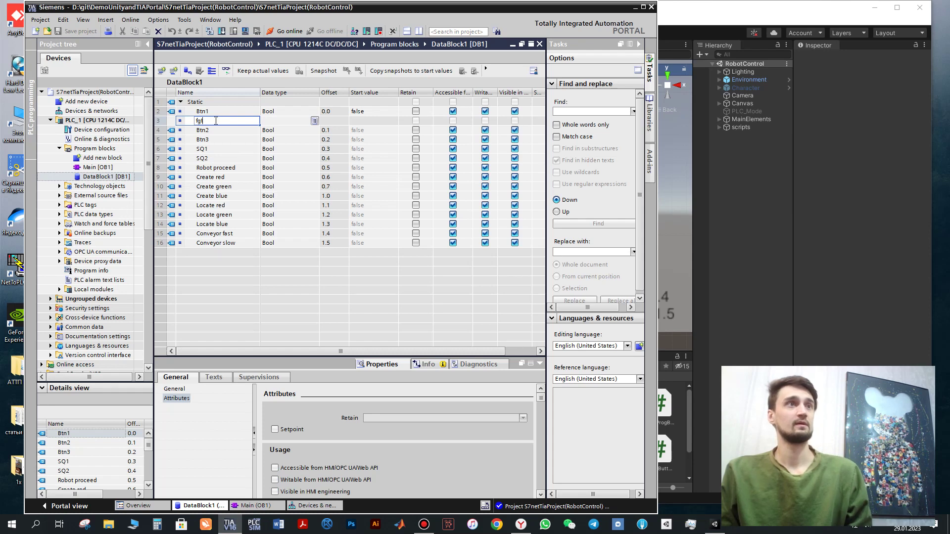
text(f)
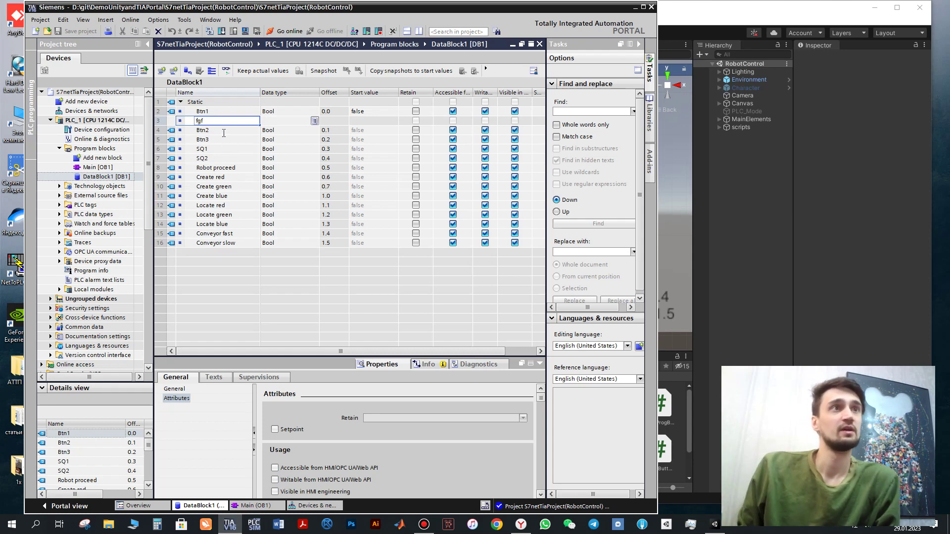
key(Return)
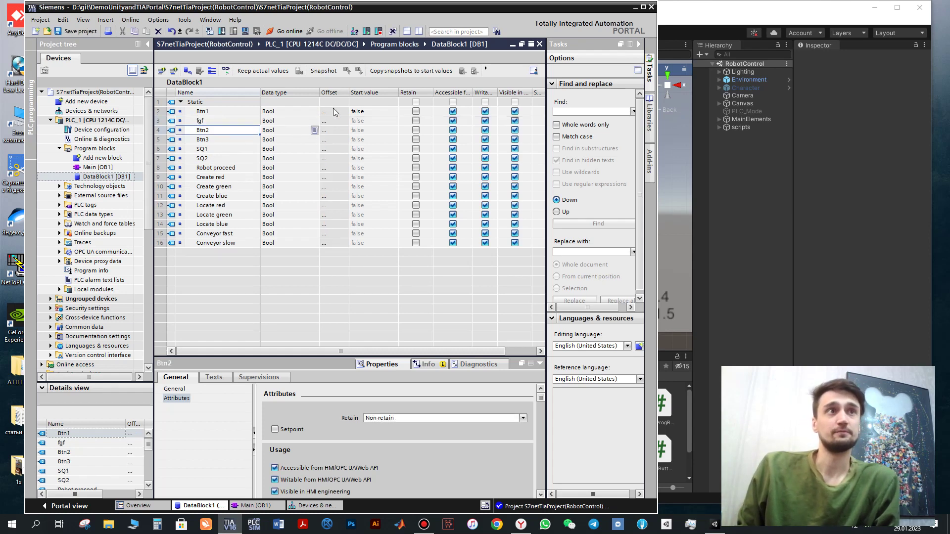
Delete the fgf row, compile DataBlock1 with 0 errors, and return to Unity.
click(162, 121)
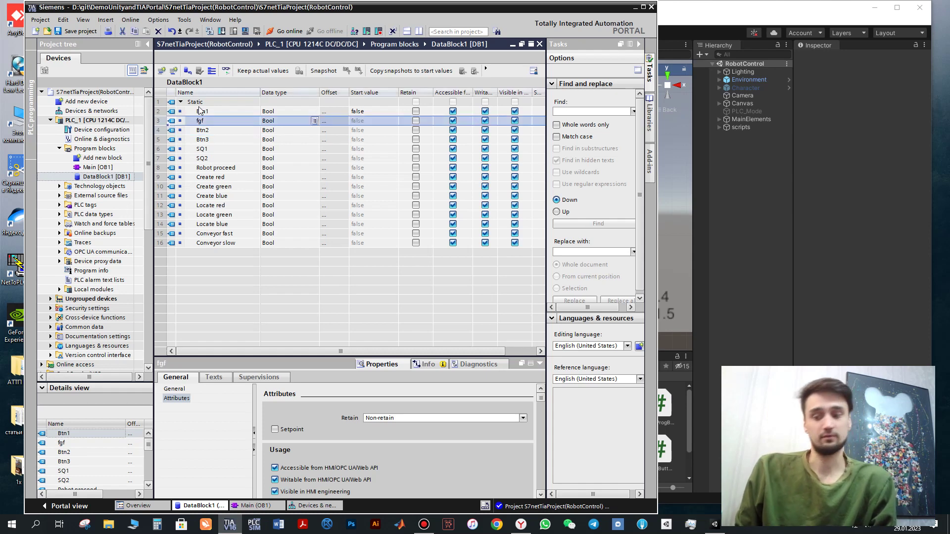
key(Delete)
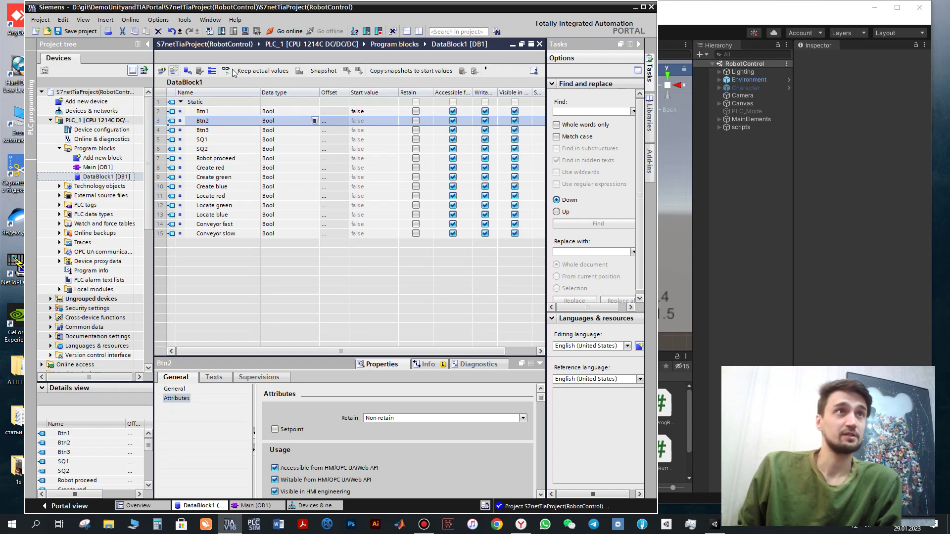
click(209, 31)
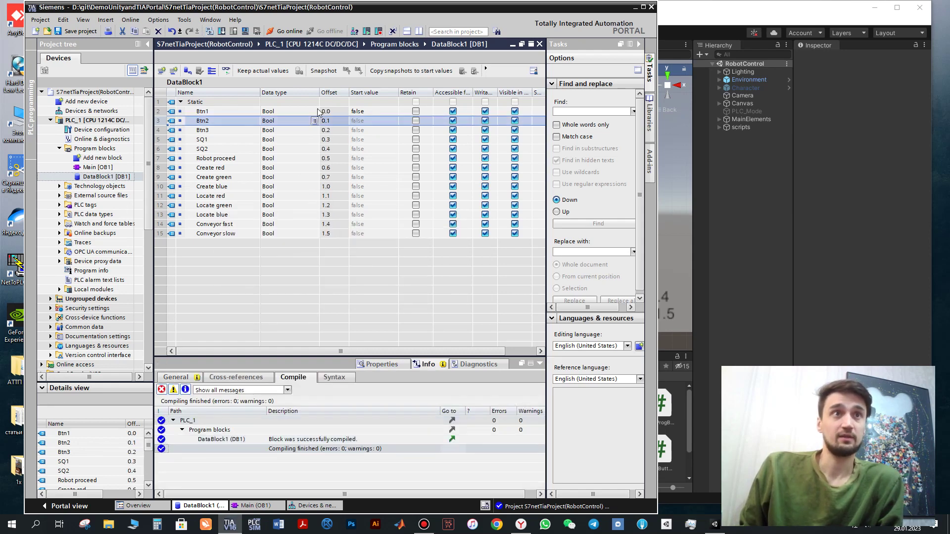
click(671, 181)
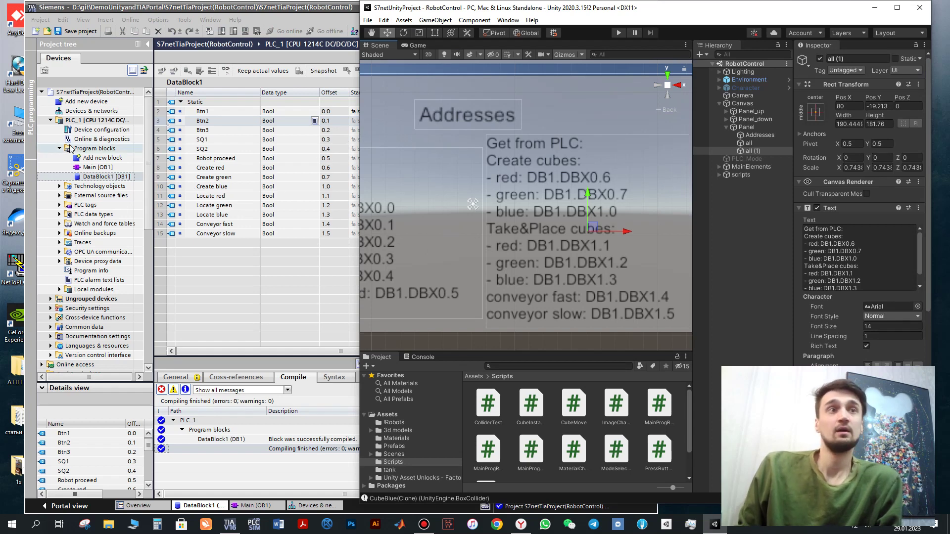
click(113, 171)
double_click(113, 168)
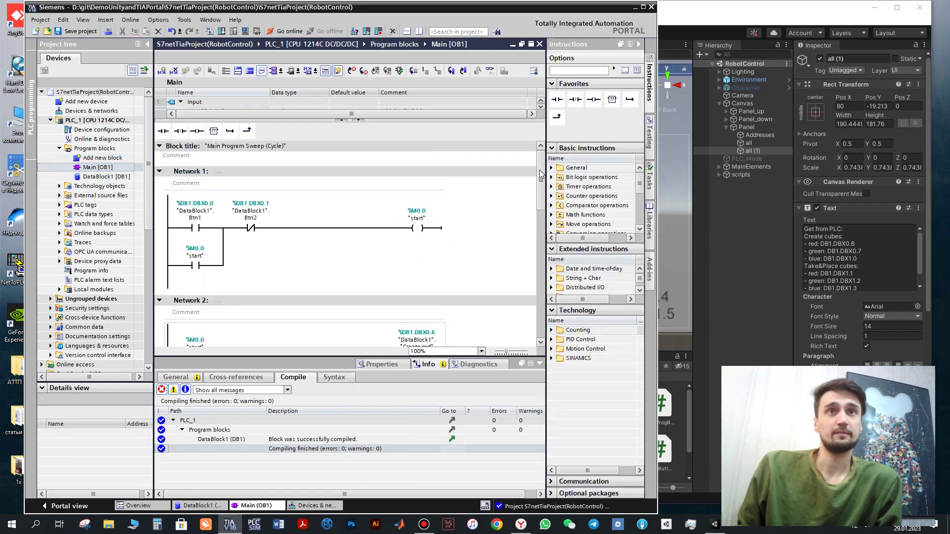
scroll(544, 188, down, 2)
drag(544, 188, 206, 212)
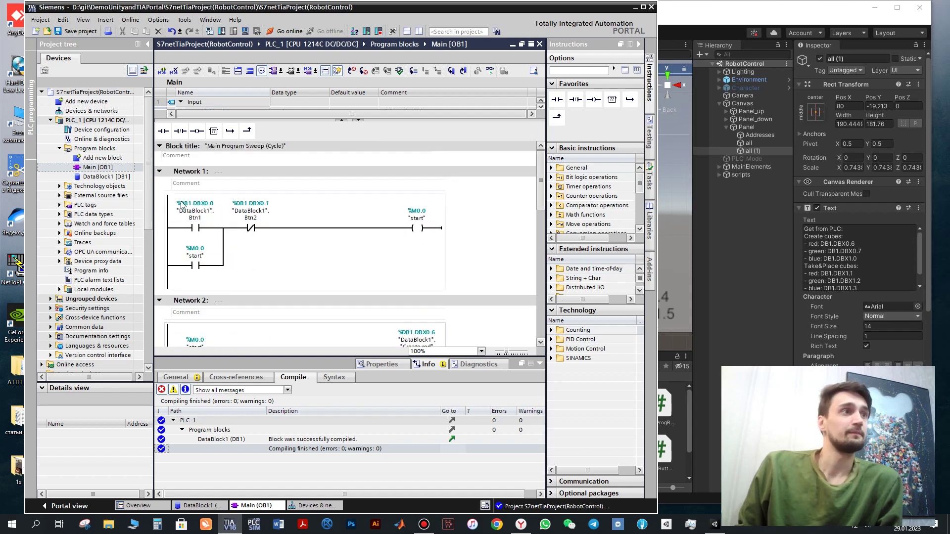
right_click(17, 271)
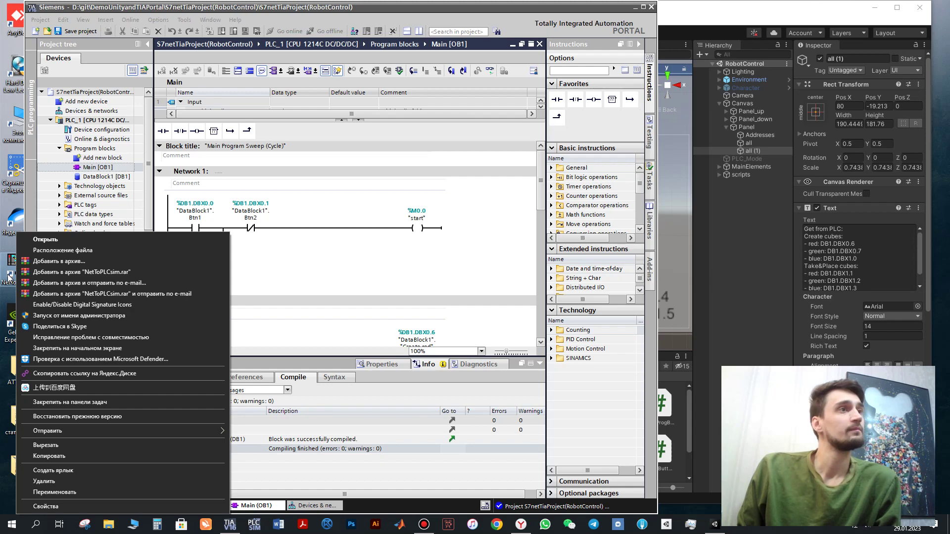
Launch NetToPLCsim as administrator, free port 102, and load plcsim.ini.
click(25, 315)
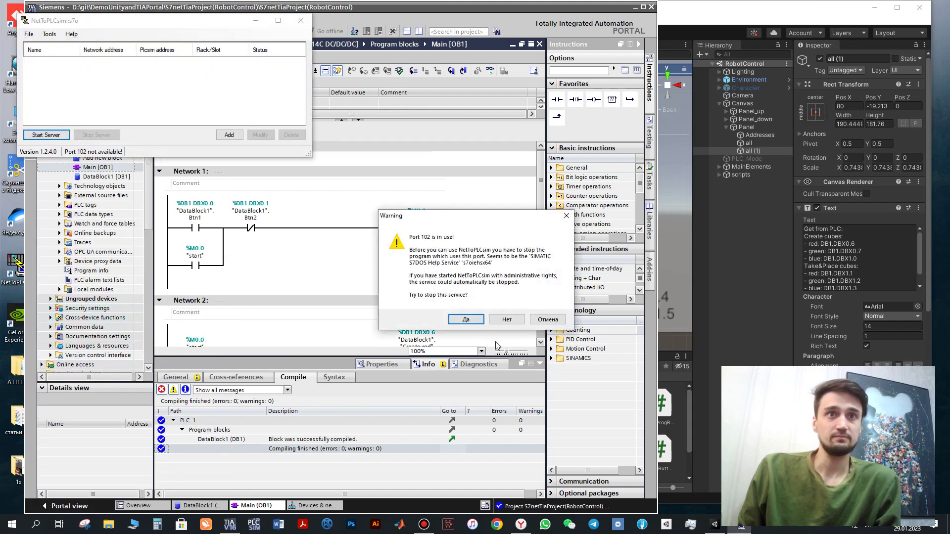
click(476, 323)
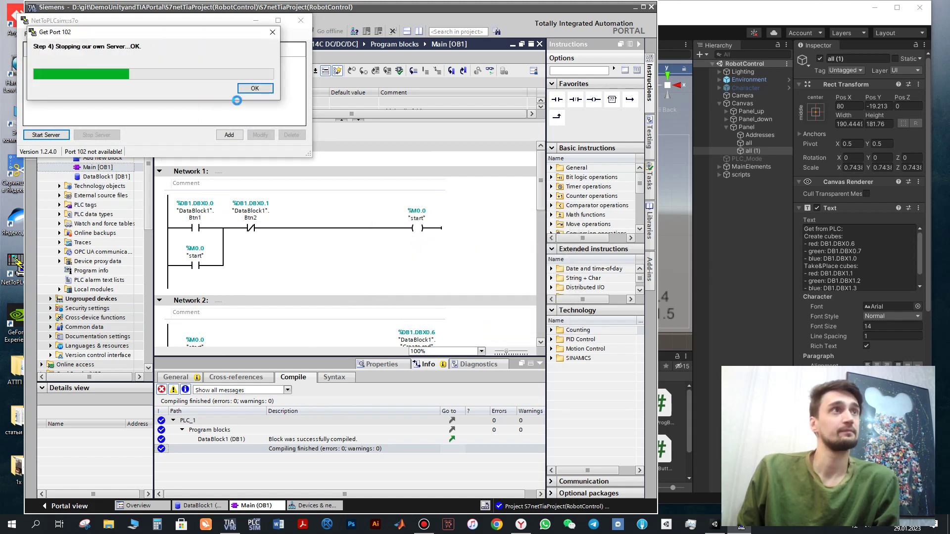
click(255, 88)
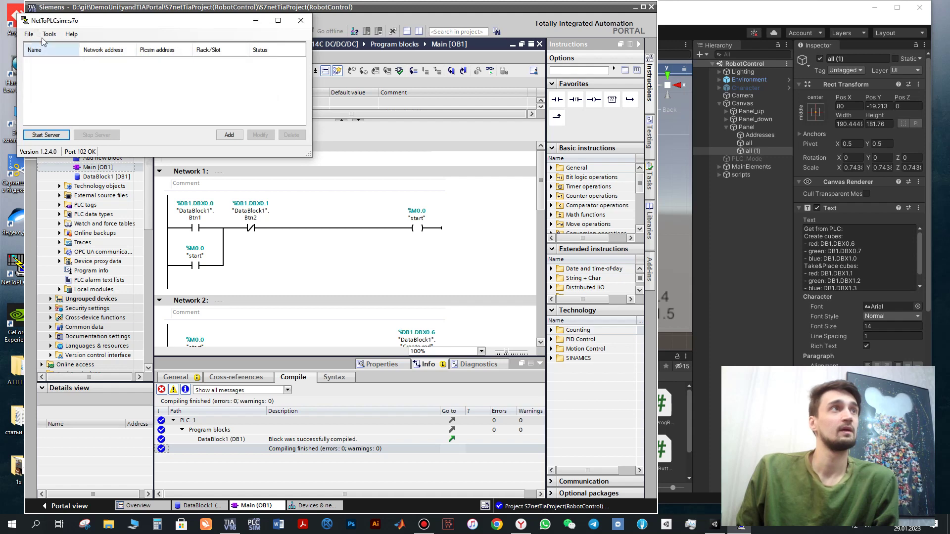
click(29, 33)
click(33, 45)
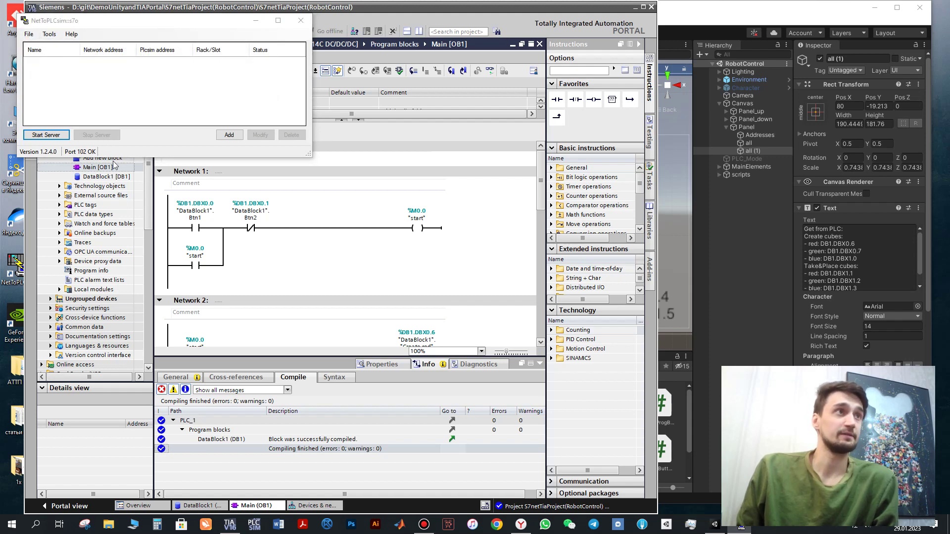
scroll(201, 217, down, 3)
click(151, 249)
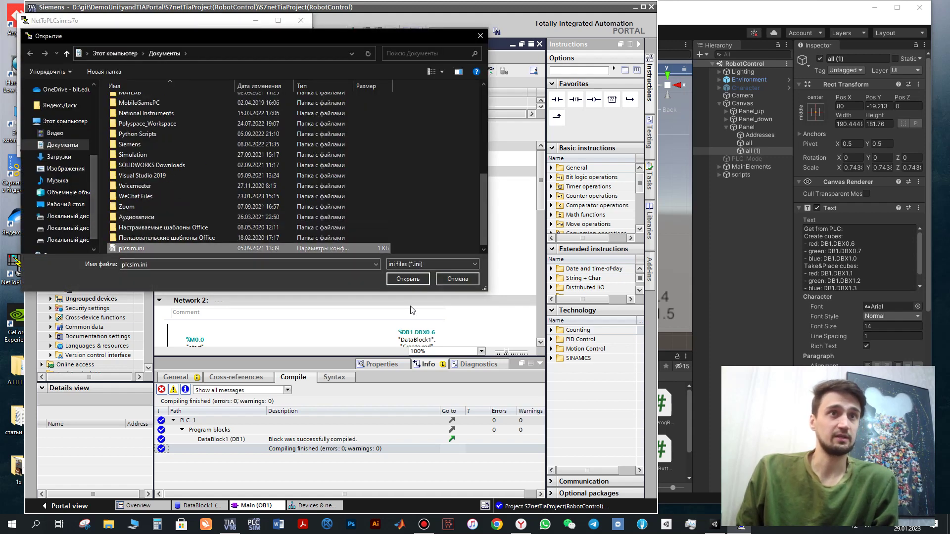
click(413, 281)
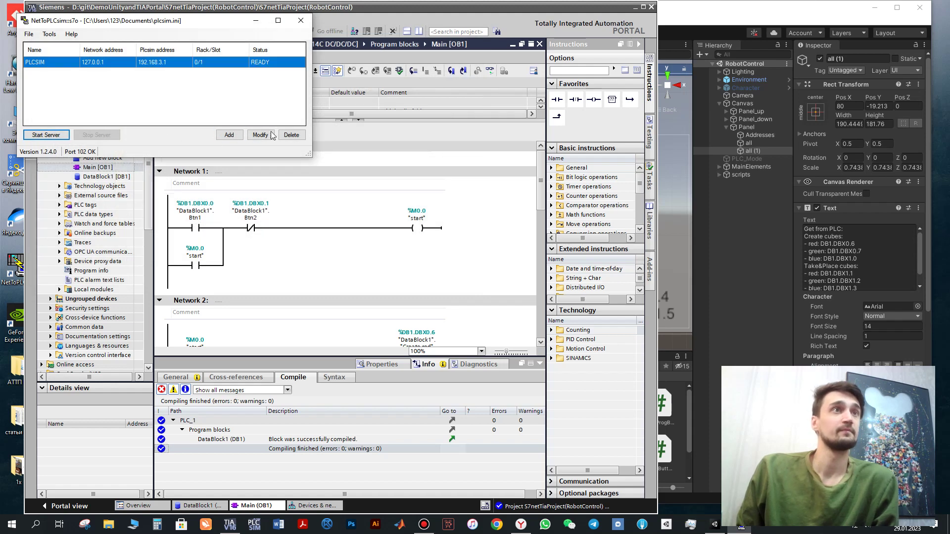
Verify the station maps 127.0.0.1 to 192.168.3.1, then start the server and minimize NetToPLCsim.
click(260, 135)
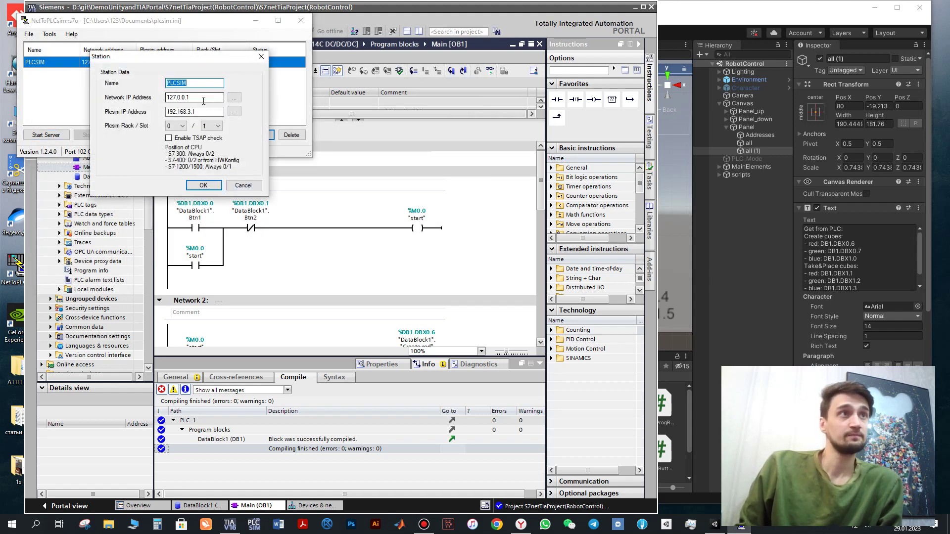
double_click(207, 98)
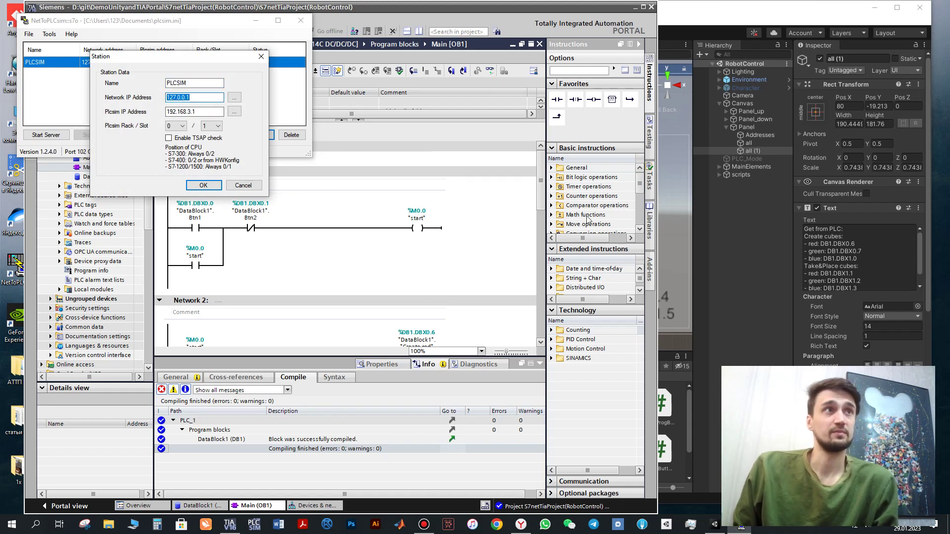
click(671, 191)
right_drag(440, 218, 375, 171)
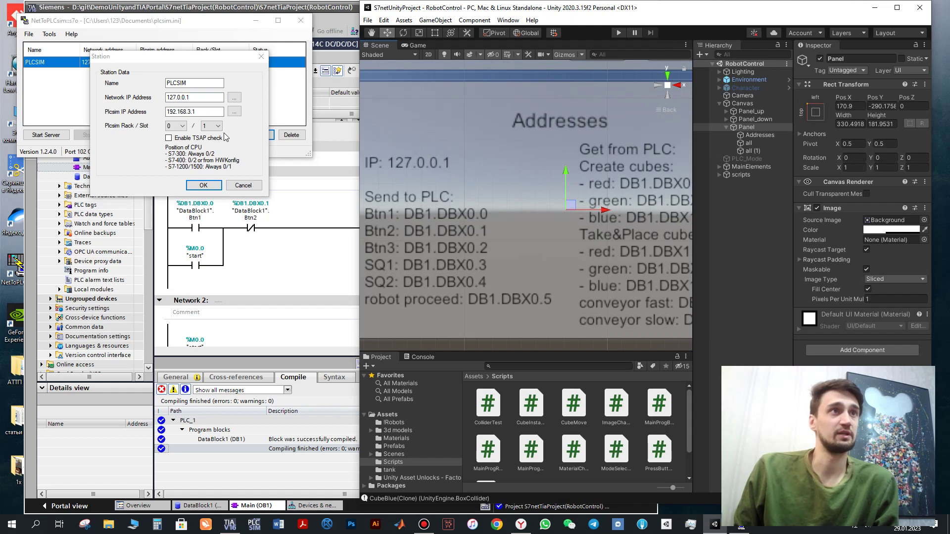
click(184, 111)
double_click(185, 112)
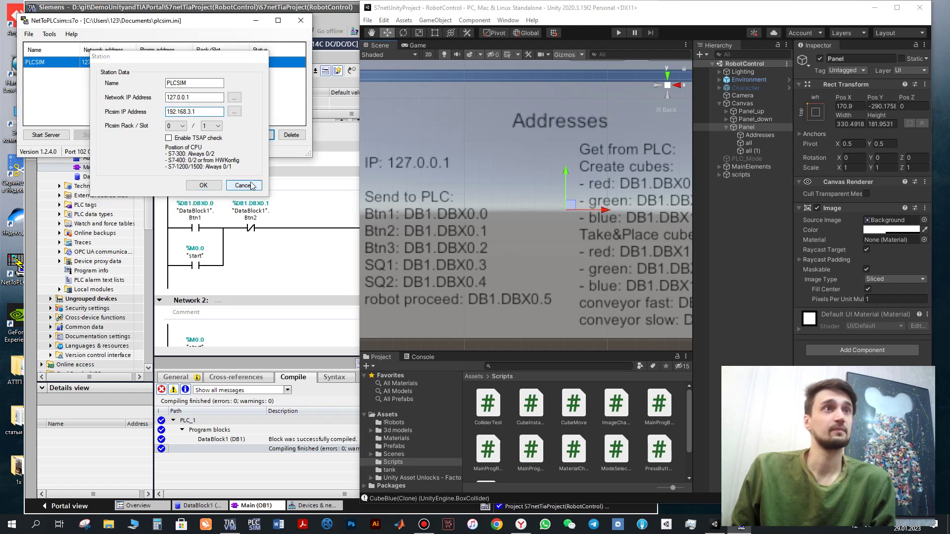
click(243, 185)
click(53, 139)
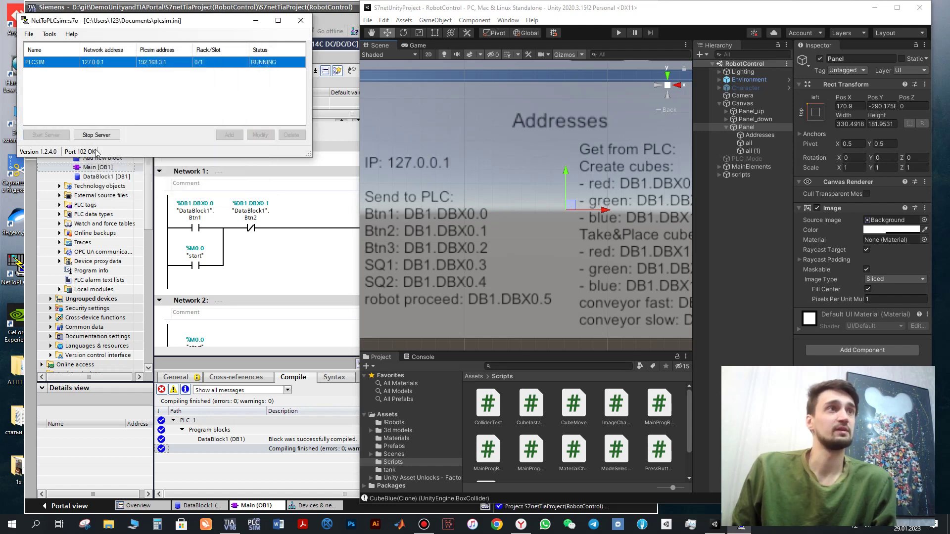
click(257, 21)
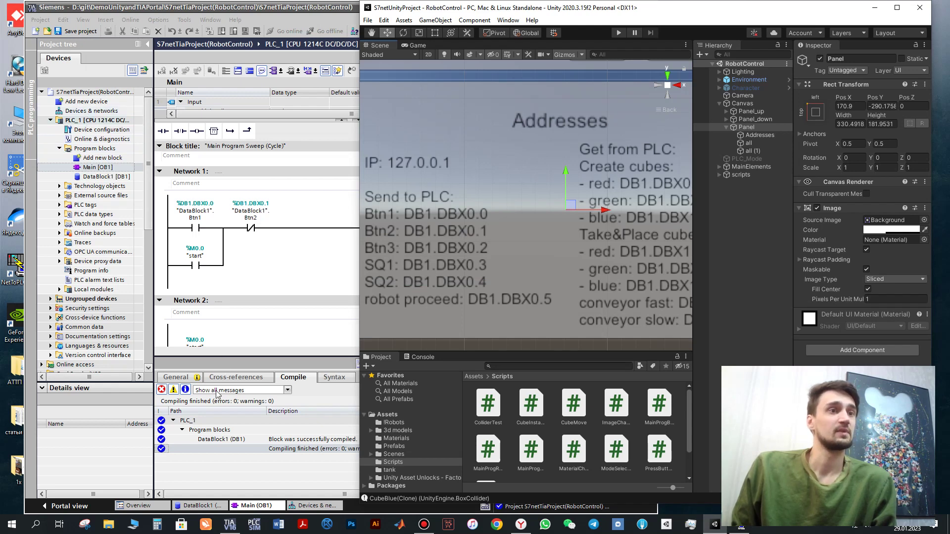
In Devices & networks, view PLC_1's PROFINET interface Ethernet addresses.
double_click(96, 112)
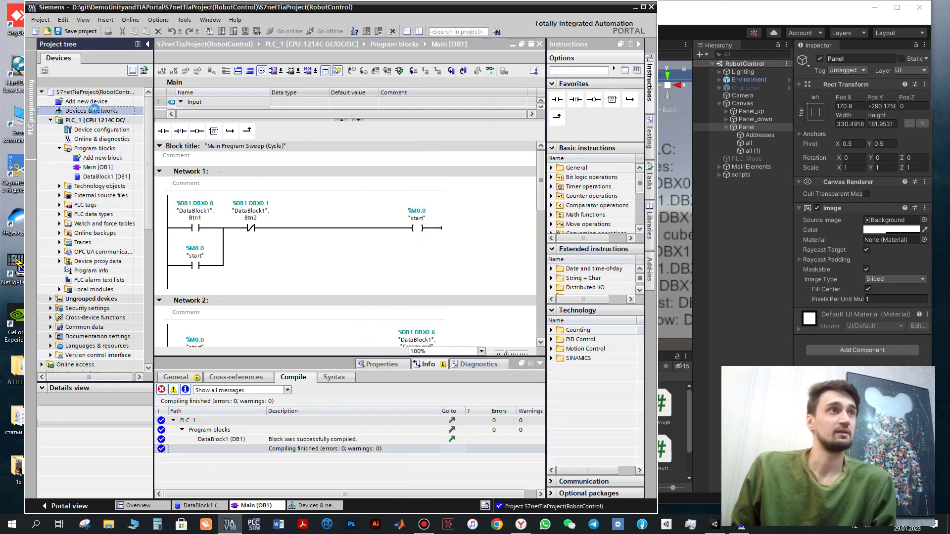
click(218, 122)
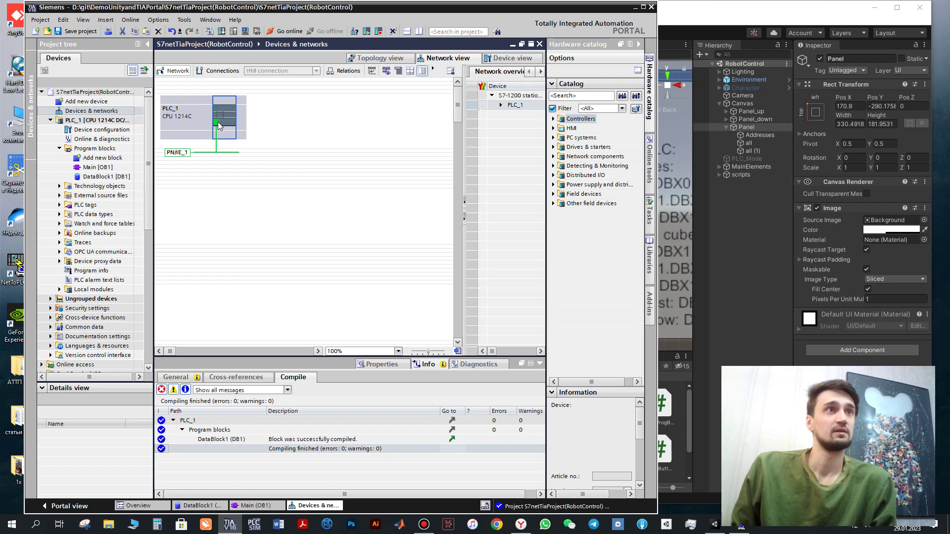
click(181, 377)
click(369, 365)
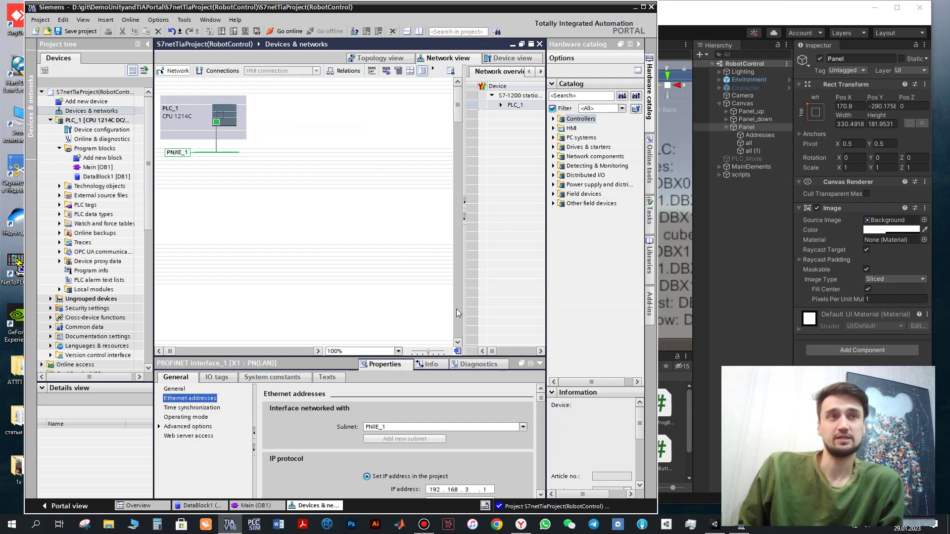
Confirm PLC_1 permits PUT/GET access, then open the Add new block dialog for a Global DB.
click(226, 130)
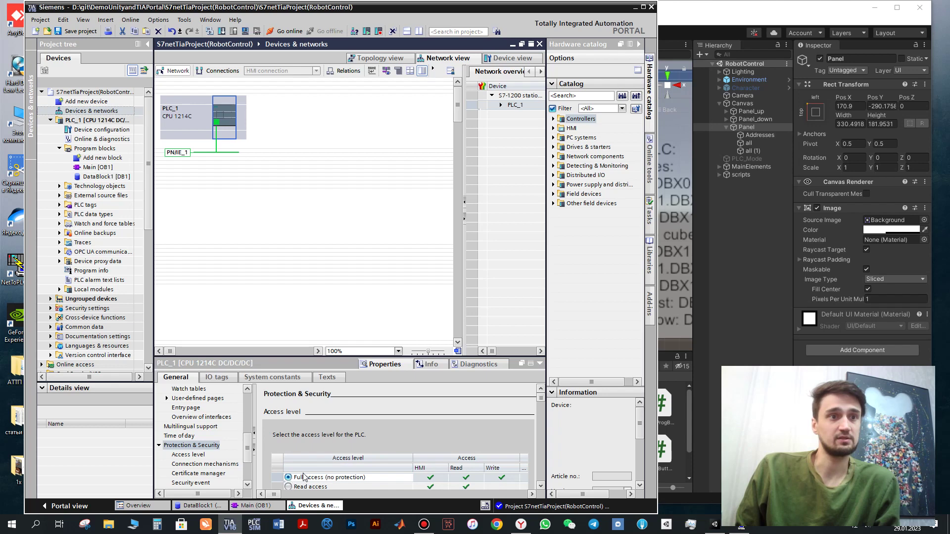
drag(541, 400, 542, 425)
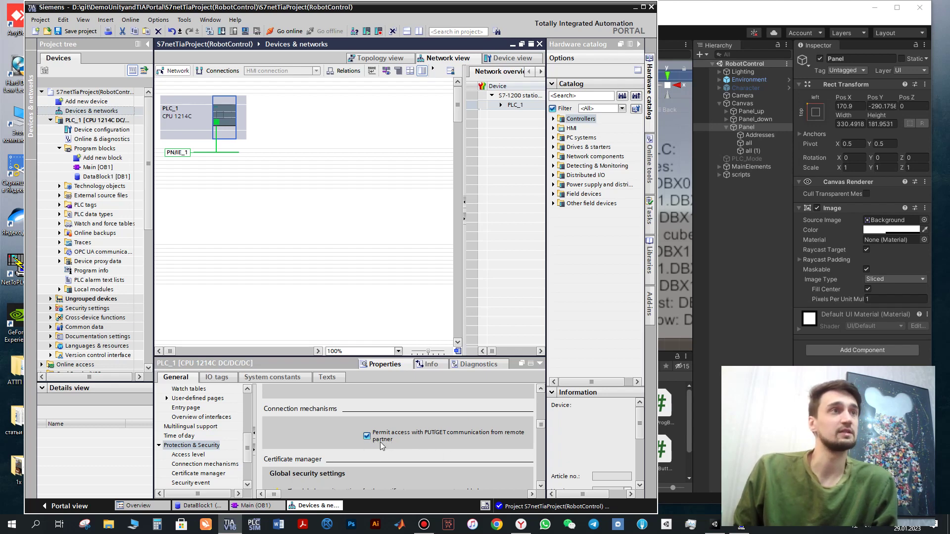
double_click(103, 158)
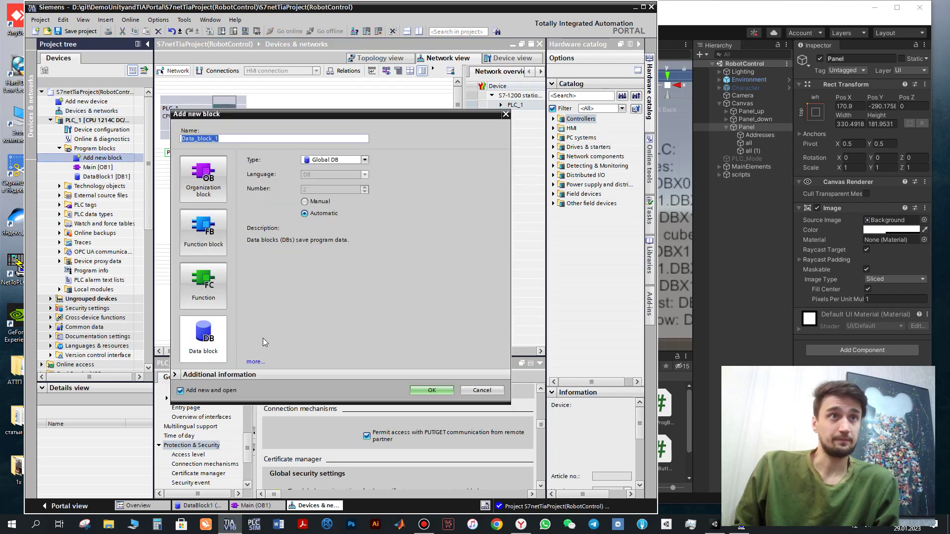
Cancel the new block, confirm DataBlock1 has optimized access off, and open DataBlock1.
click(433, 391)
click(108, 176)
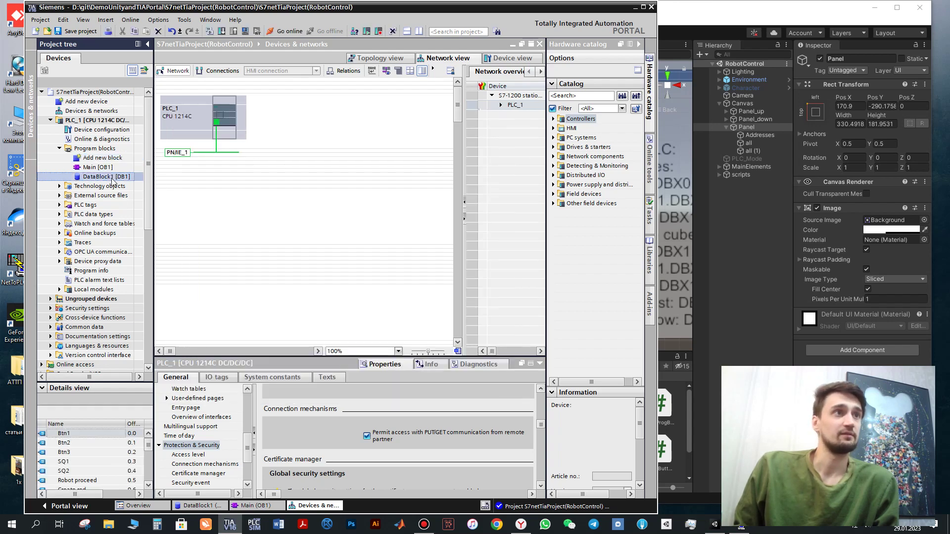
right_click(113, 178)
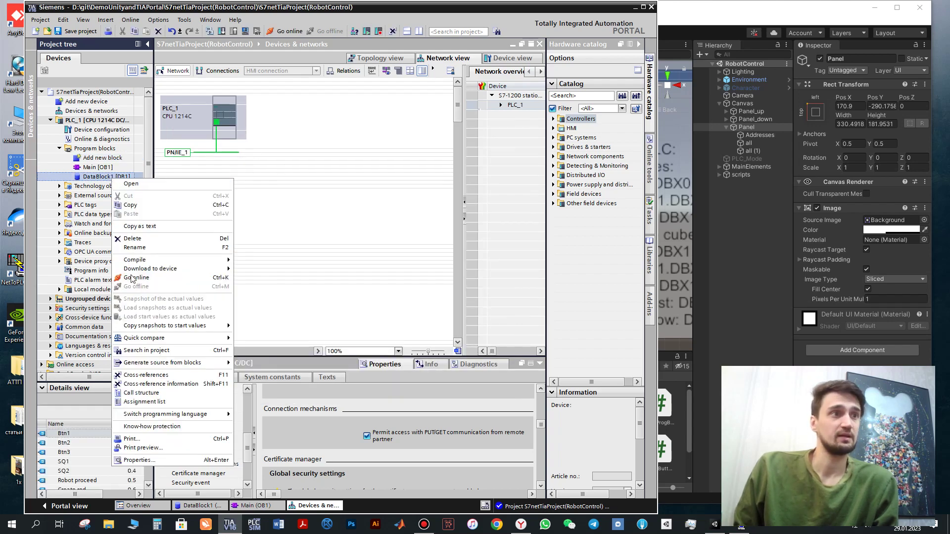
click(138, 460)
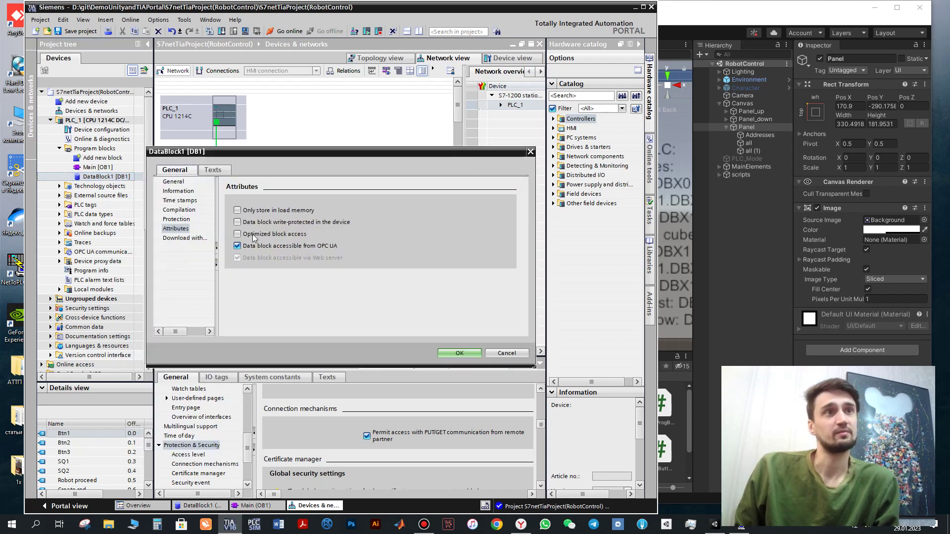
click(475, 354)
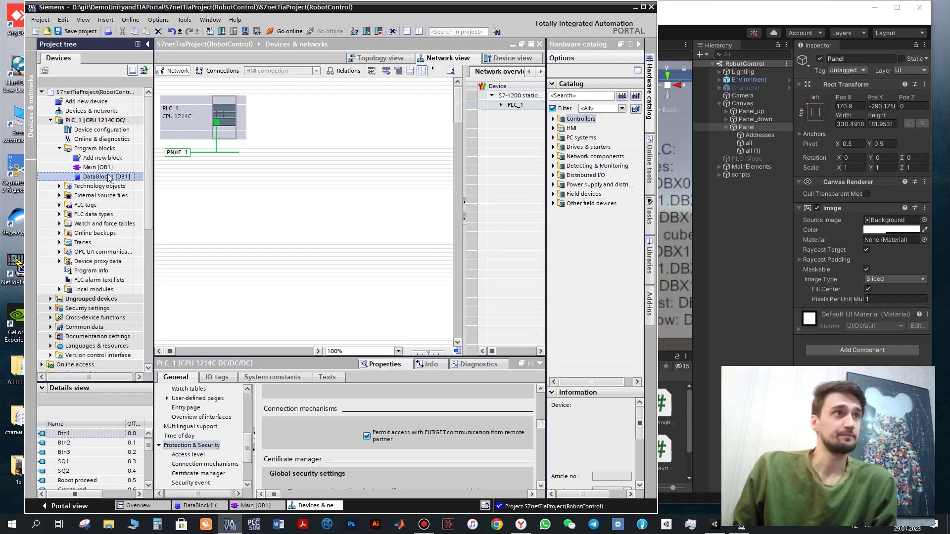
click(201, 505)
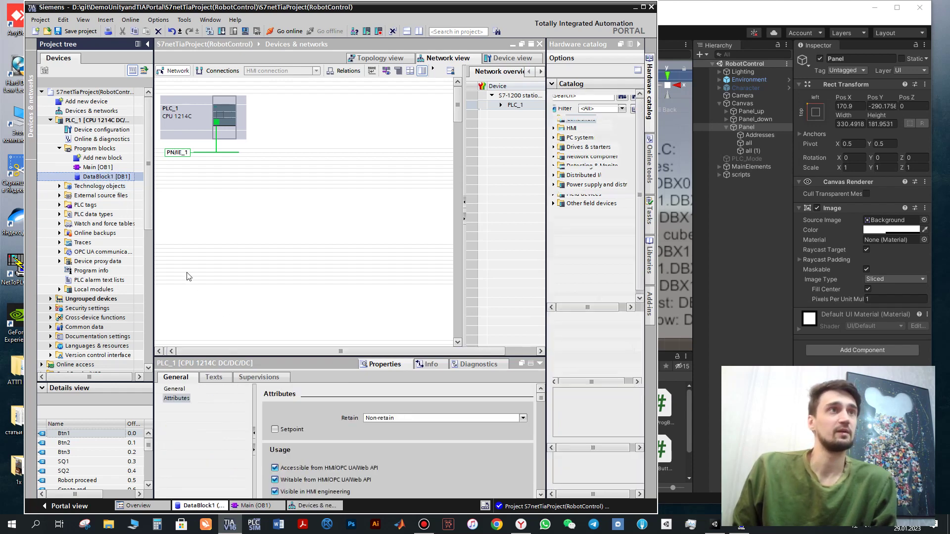
Start the PLC simulation and download to PLC_1 with Start module selected.
click(244, 33)
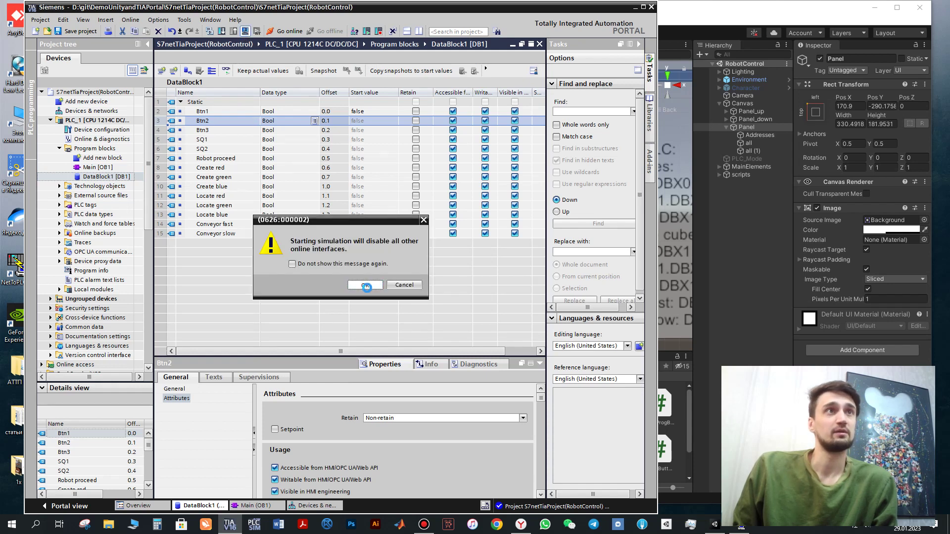
click(367, 288)
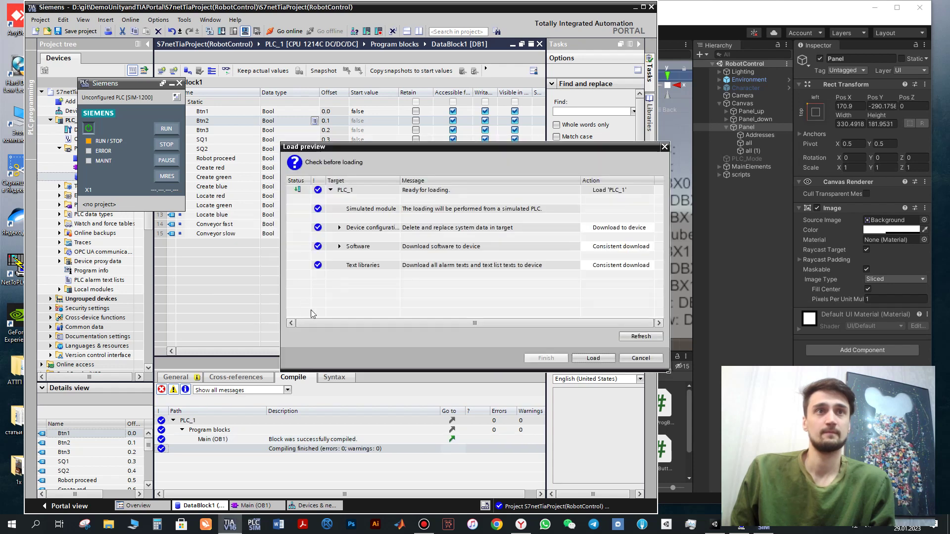
click(596, 357)
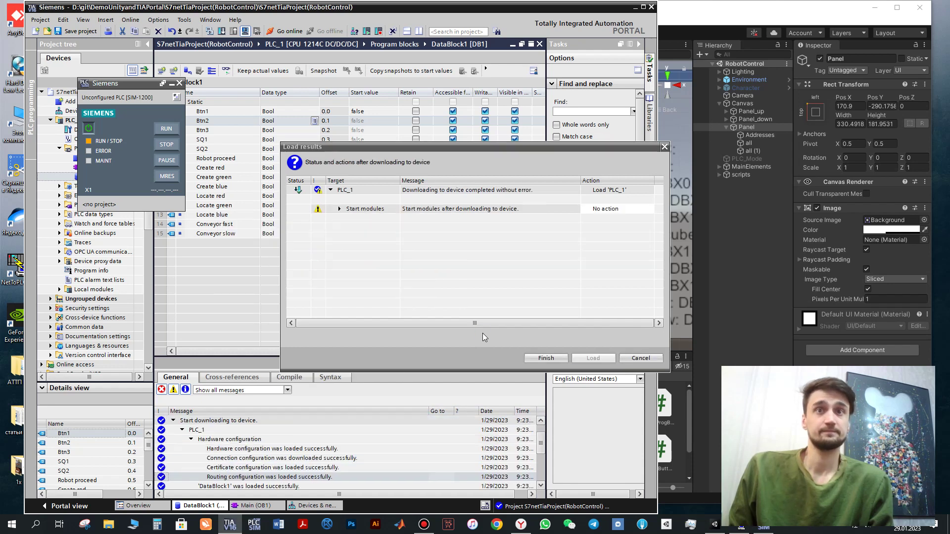
mouse_move(649, 209)
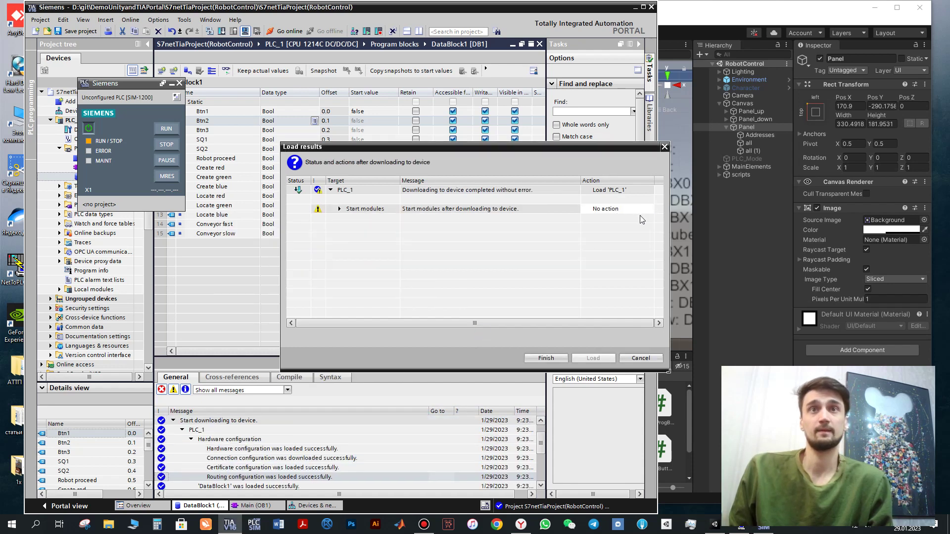
click(644, 210)
click(636, 224)
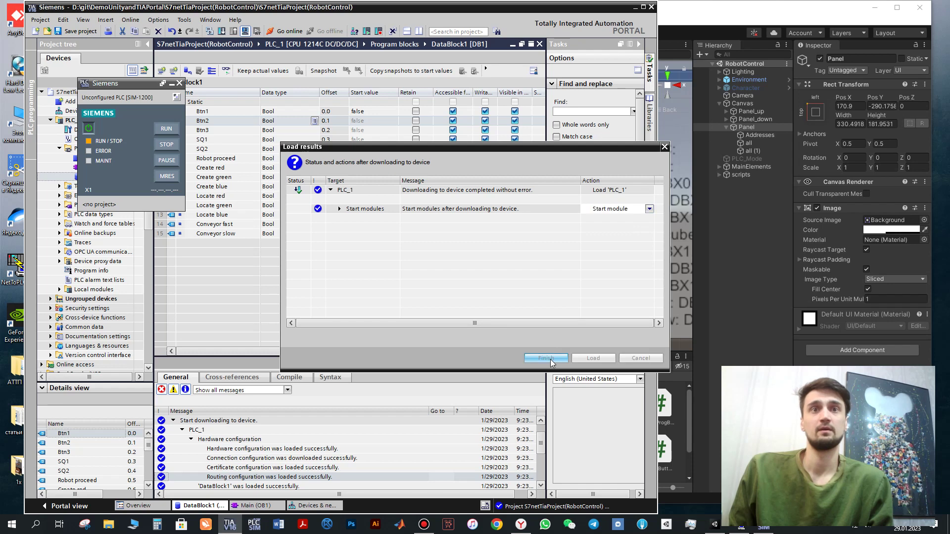
click(548, 358)
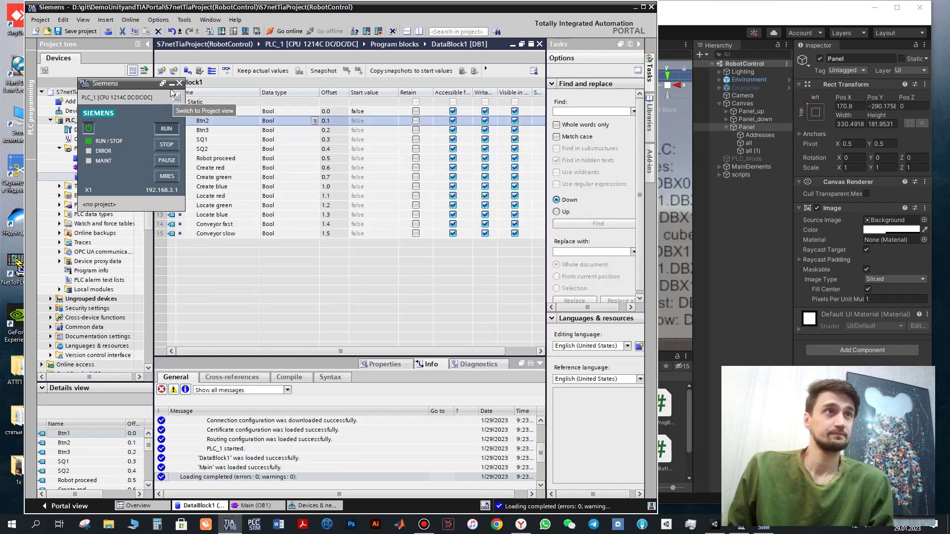
Monitor DataBlock1's live tag values, all FALSE, then bring Unity to the front.
click(171, 84)
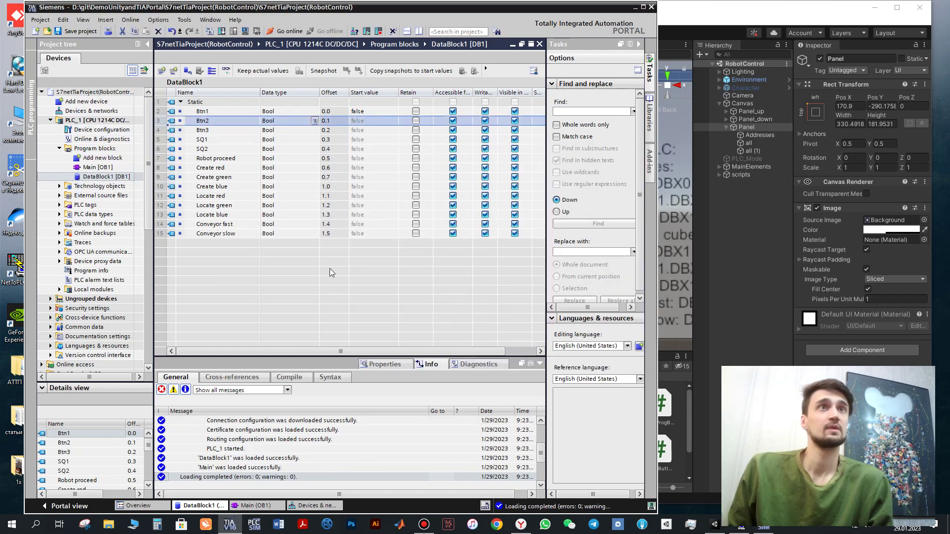
click(225, 71)
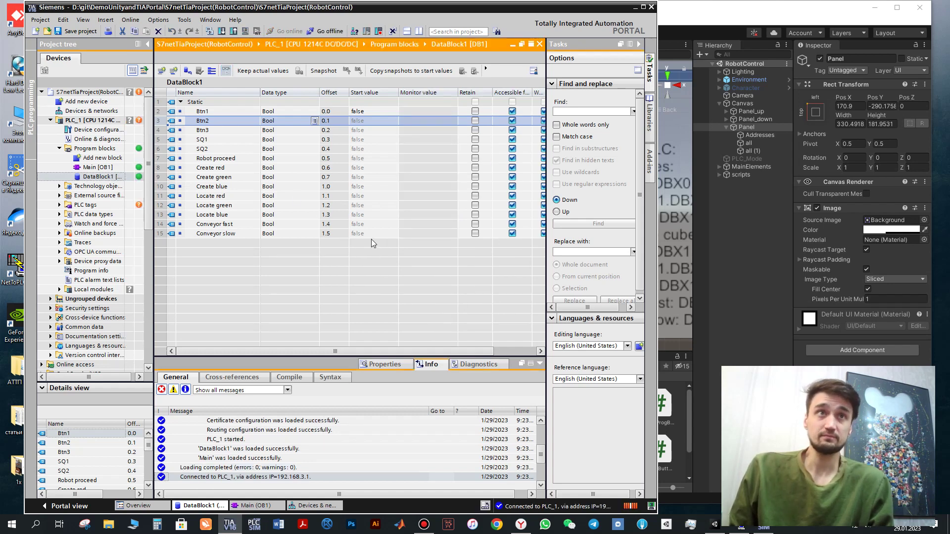
drag(484, 8, 306, 11)
click(644, 13)
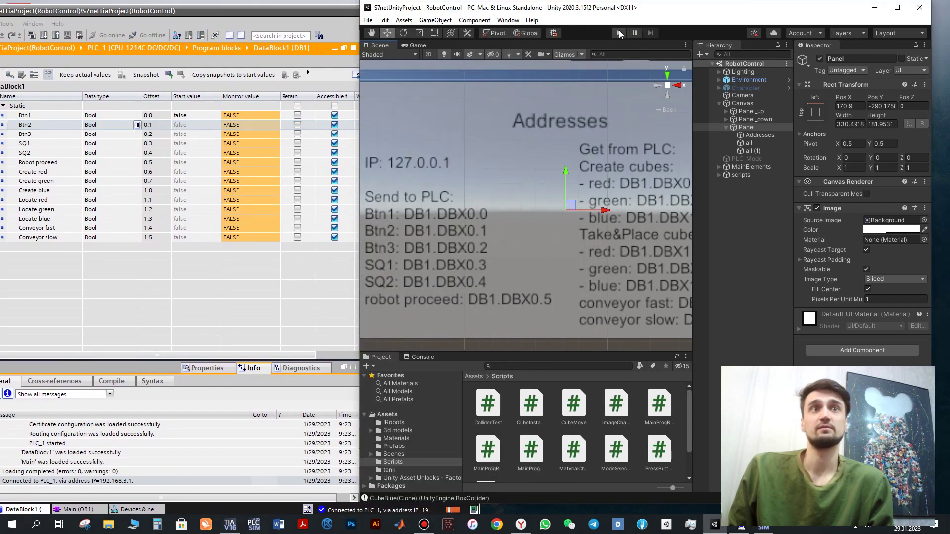
Start the RobotControl scene in Play mode and switch the Manual/PLC slider to PLC.
click(618, 33)
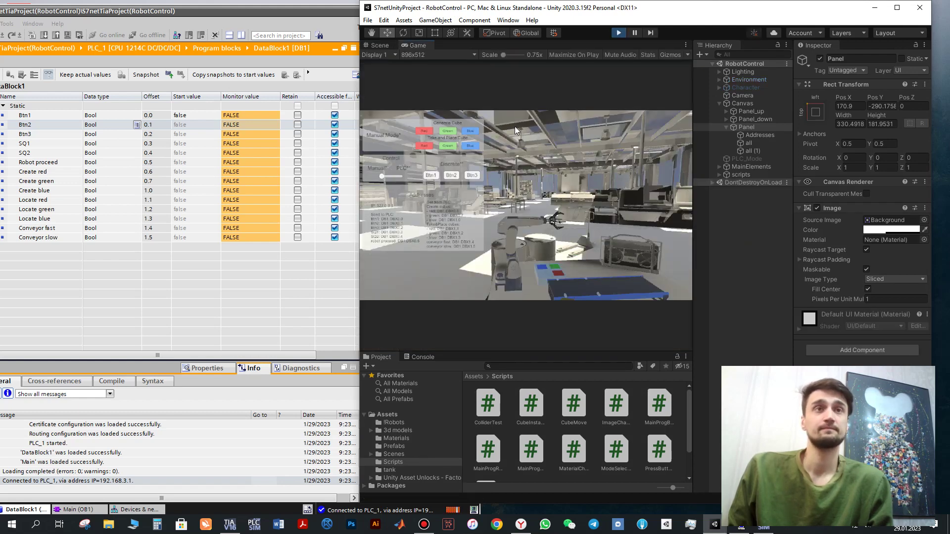
click(401, 175)
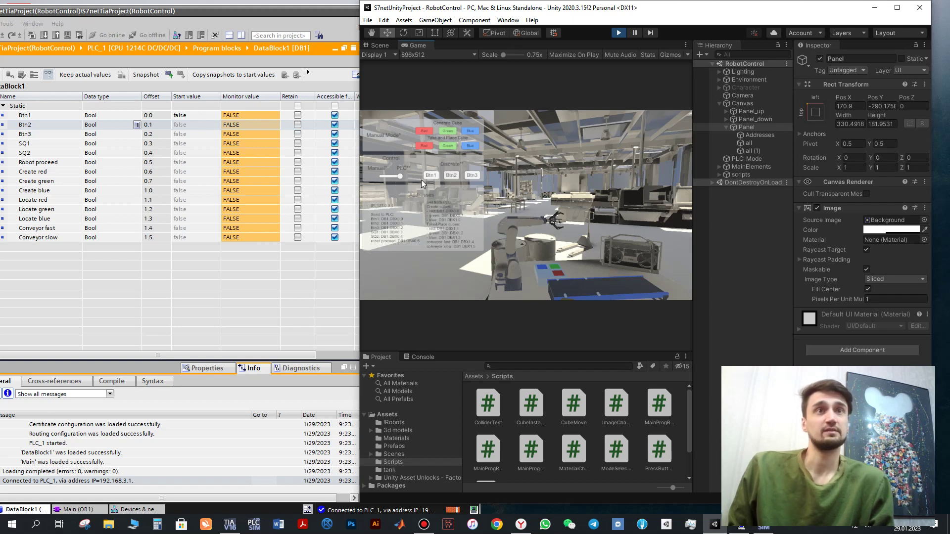
Open the Main [OB1] block in TIA Portal and switch on live ladder monitoring.
drag(183, 10, 325, 9)
double_click(71, 169)
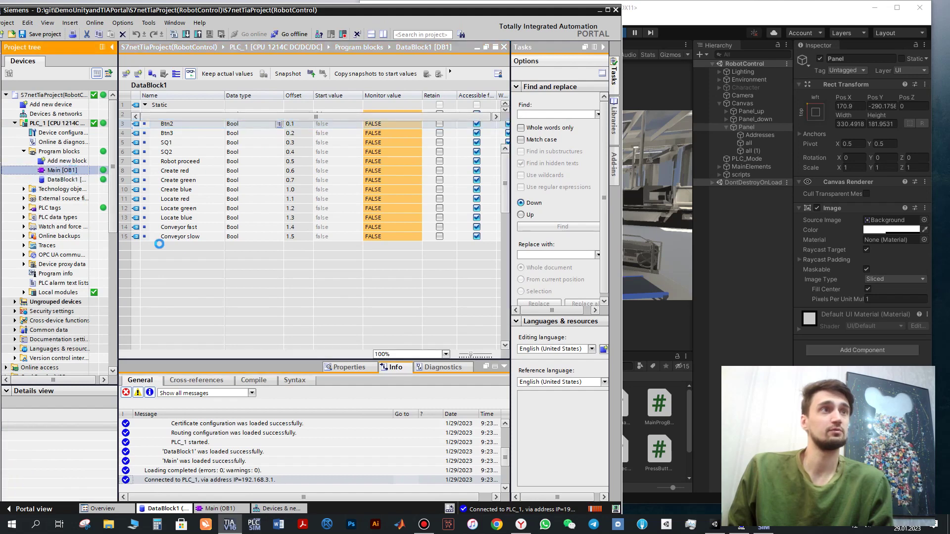
scroll(291, 250, down, 5)
scroll(290, 249, up, 2)
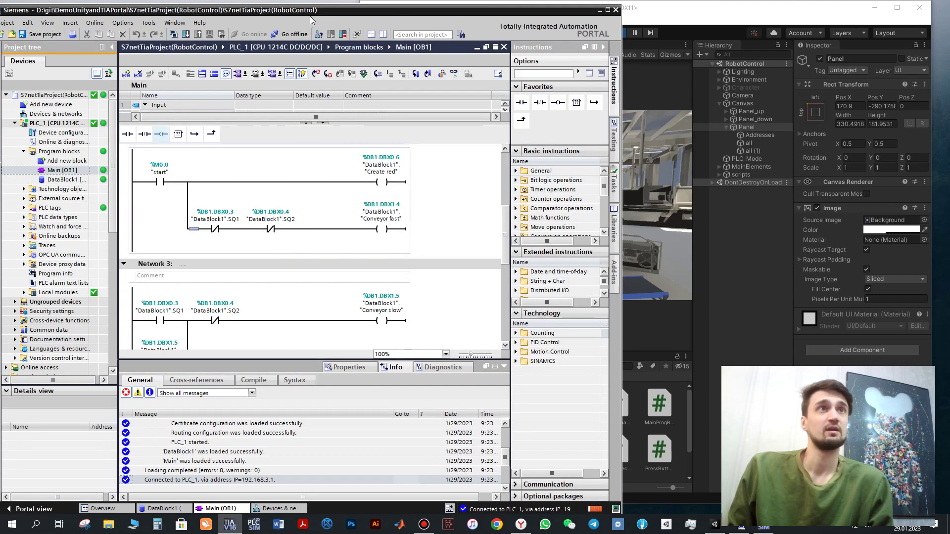
drag(312, 12, 285, 9)
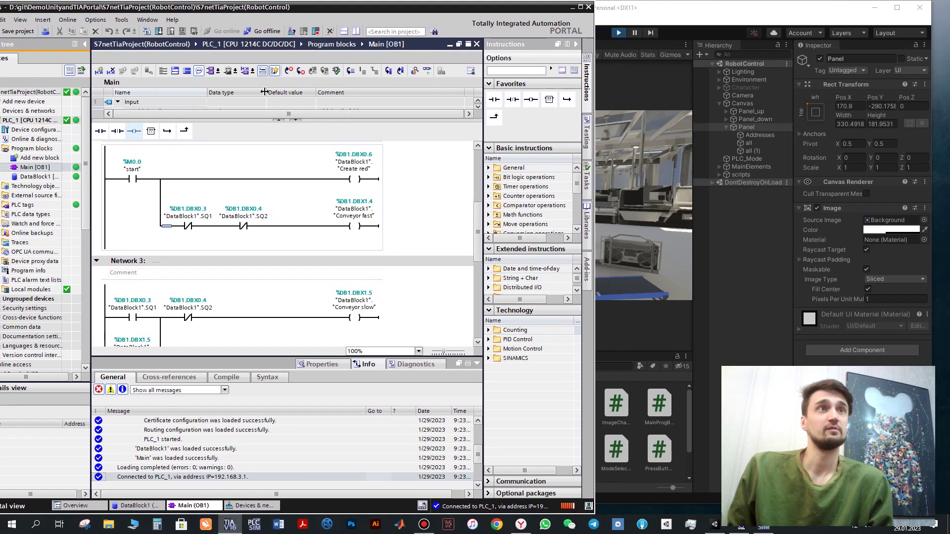
click(427, 71)
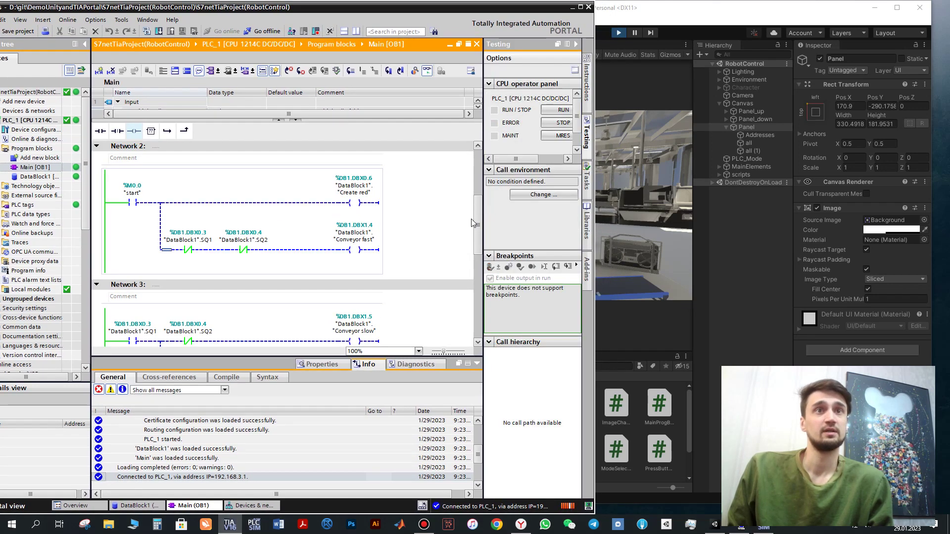
Press Btn1, Btn2, then Btn1 in Unity's Game view to spawn a new red cube.
click(651, 10)
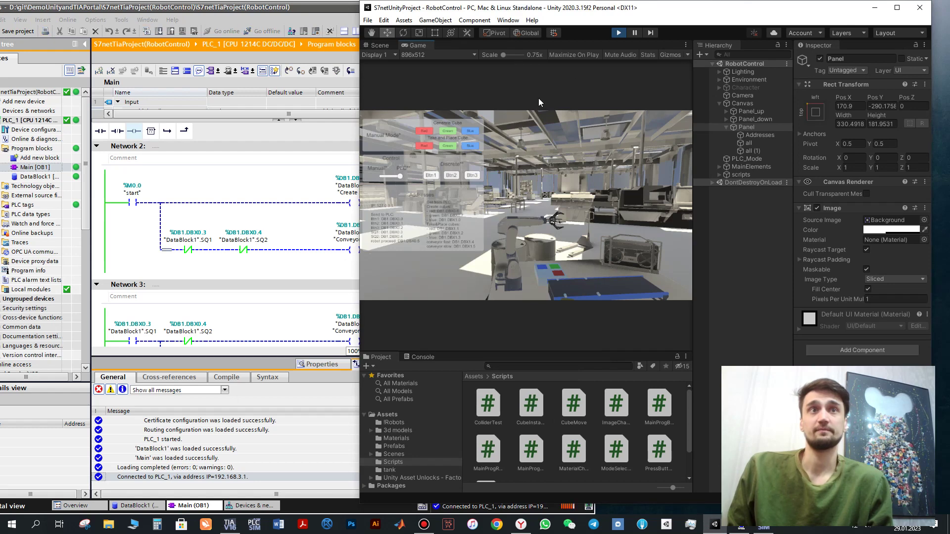
click(433, 175)
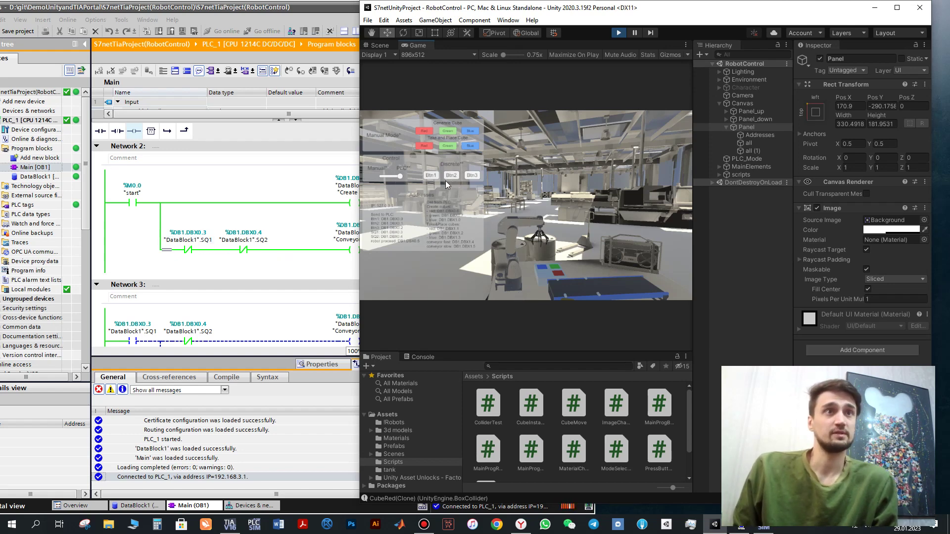
click(241, 217)
scroll(244, 221, up, 3)
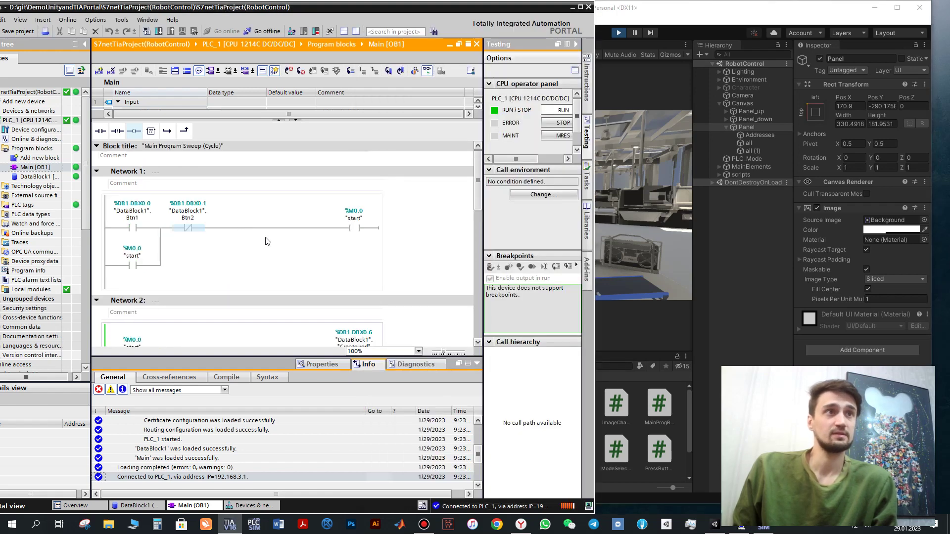
click(645, 224)
click(455, 175)
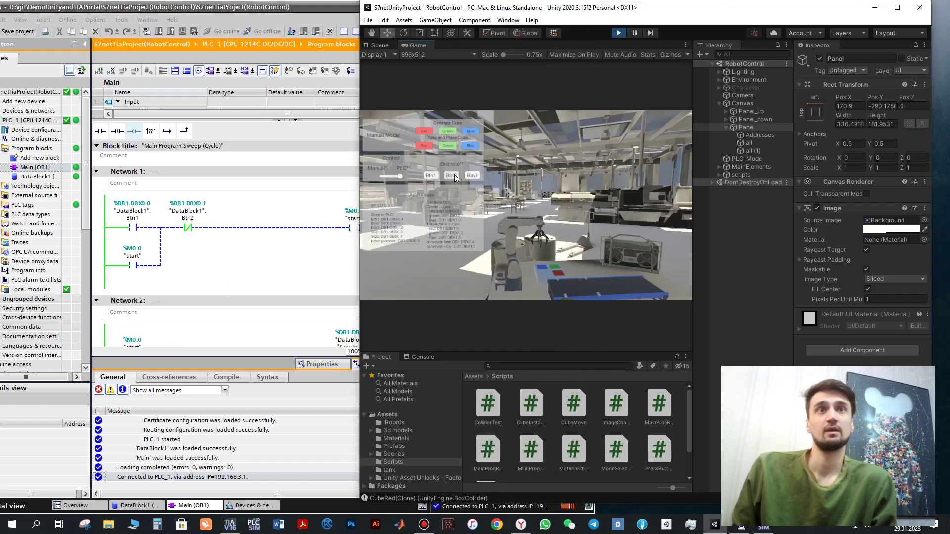
click(431, 177)
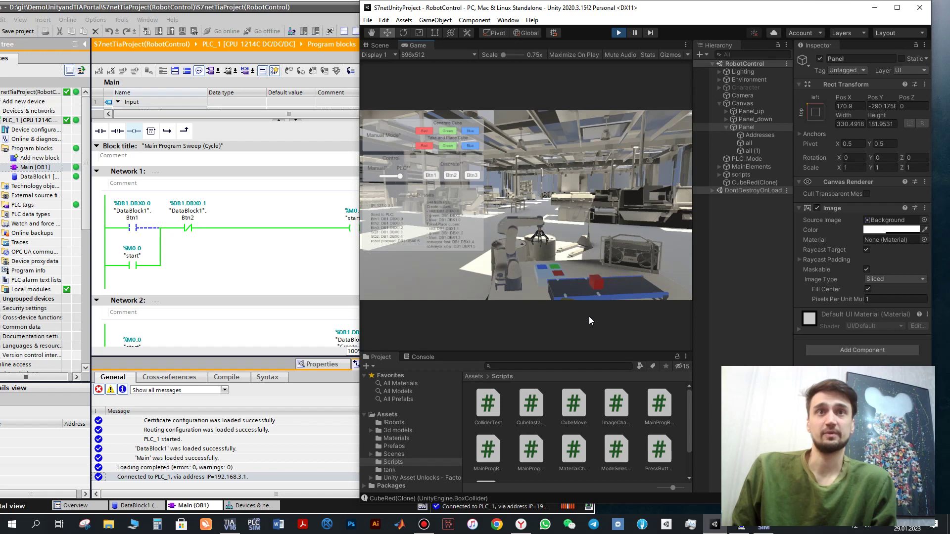